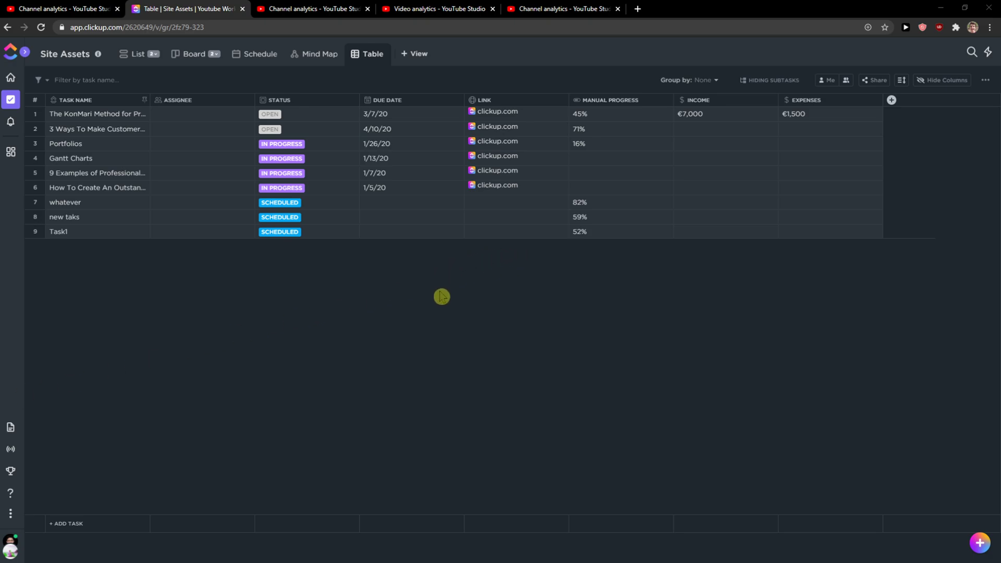
# Delete the Manual Progress column and confirm its removal.
pyautogui.click(662, 100)
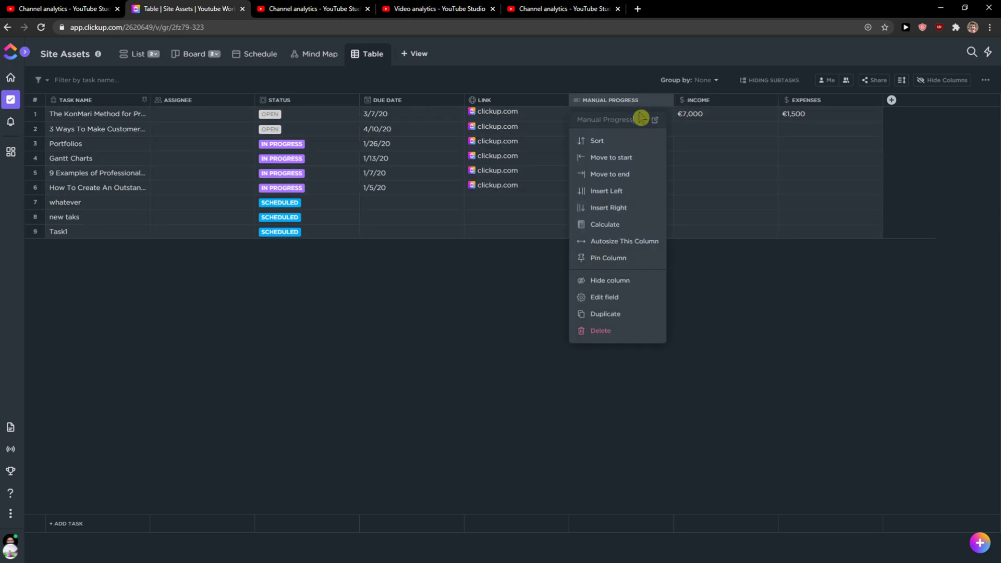
pyautogui.click(585, 332)
pyautogui.click(600, 301)
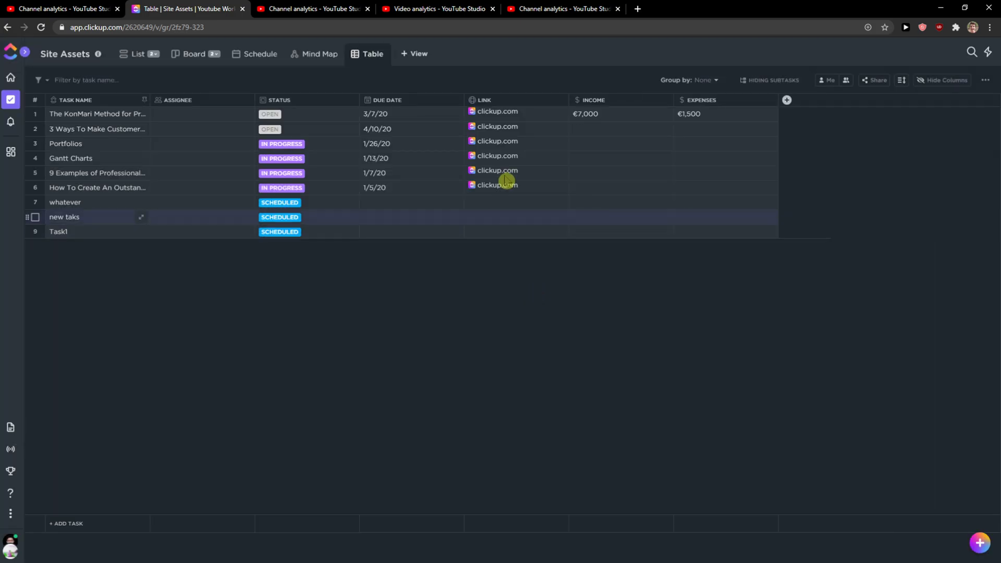
# Delete the Link column and confirm removing it from the folder.
pyautogui.click(512, 101)
pyautogui.click(491, 321)
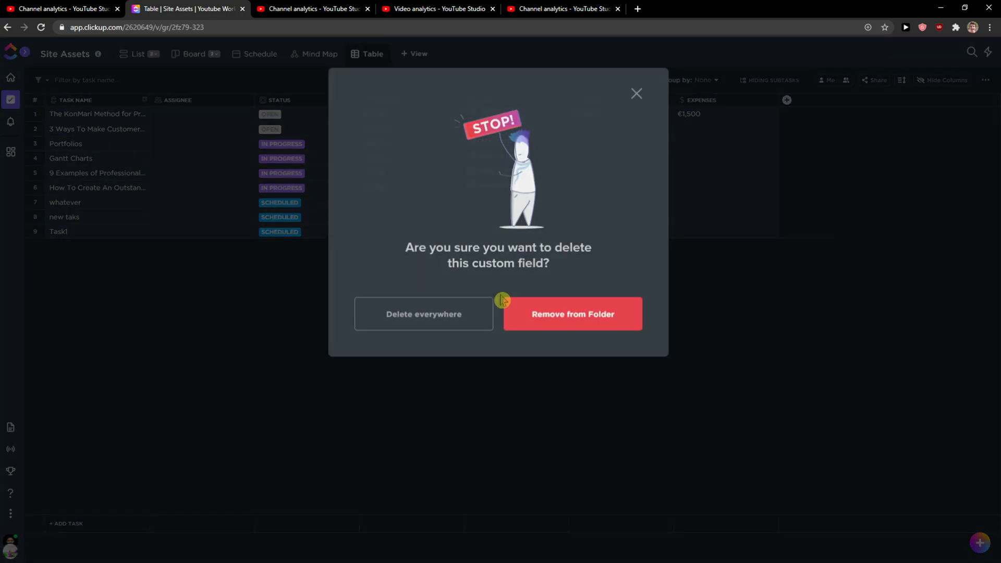
pyautogui.click(573, 317)
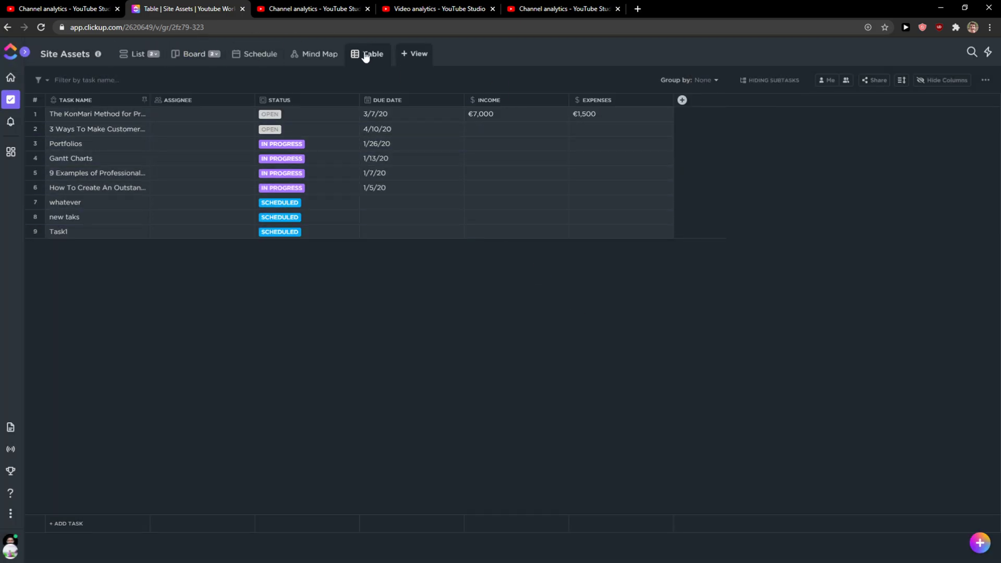
pyautogui.click(413, 54)
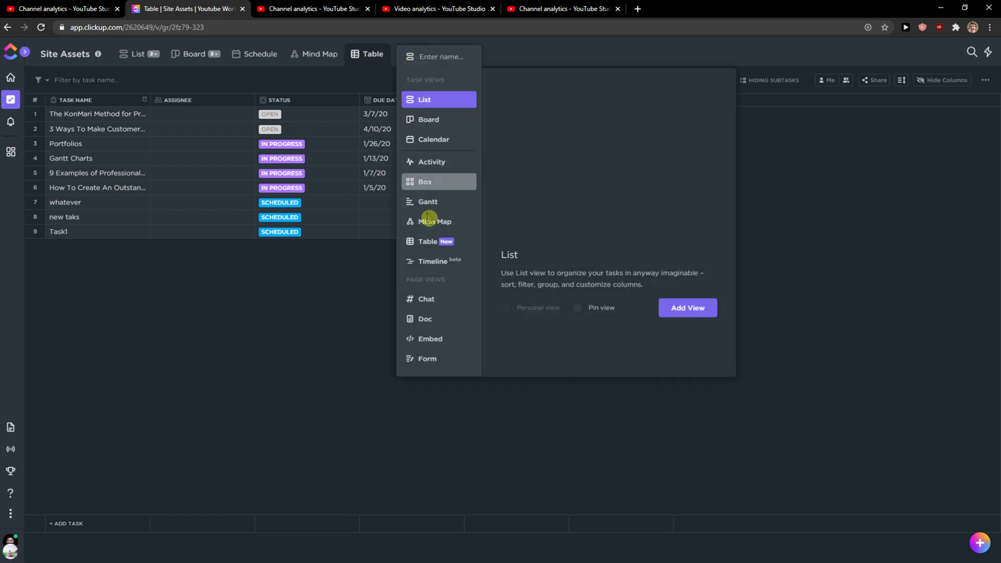
pyautogui.click(303, 265)
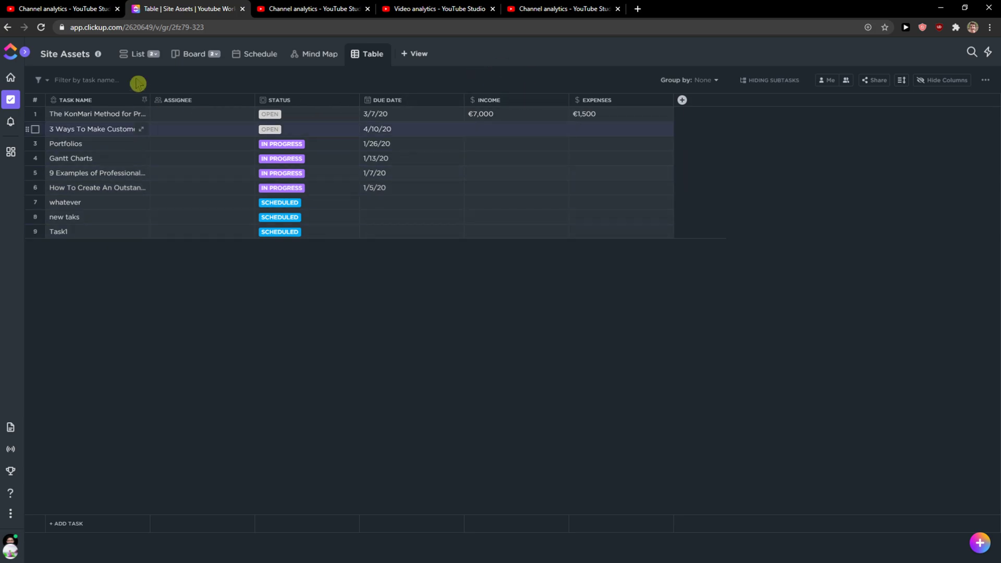
pyautogui.click(518, 112)
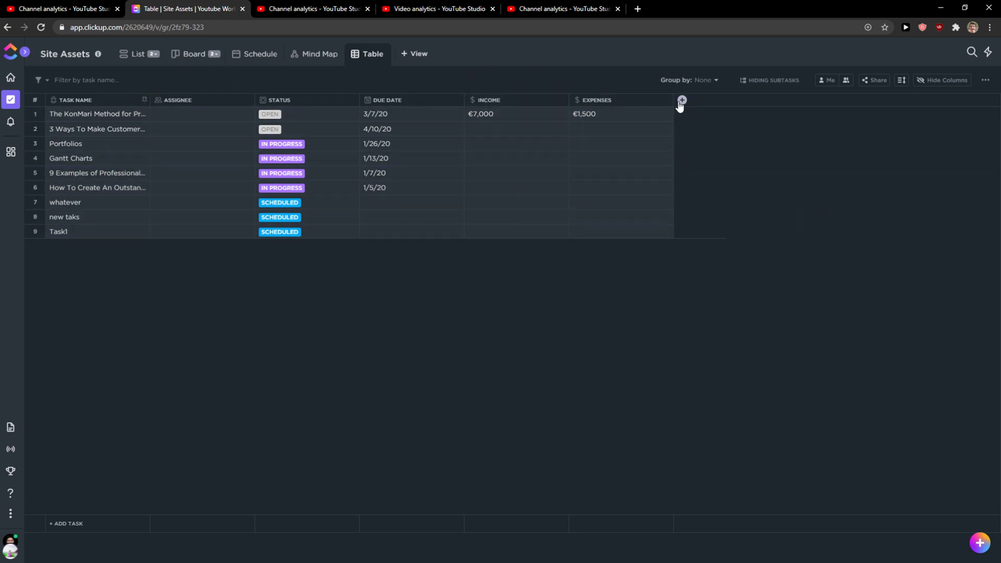
pyautogui.click(682, 101)
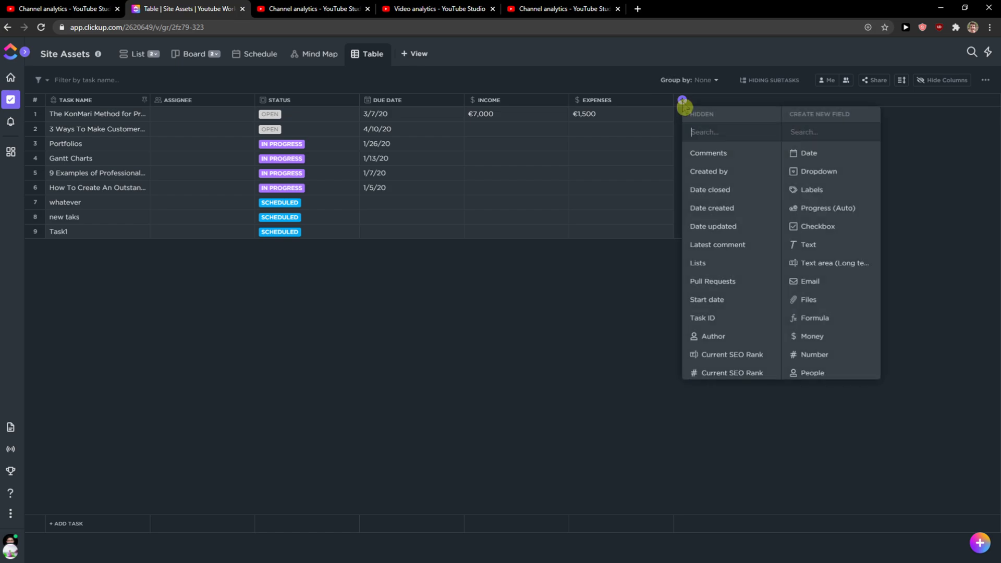
pyautogui.scroll(-3, 859, 249)
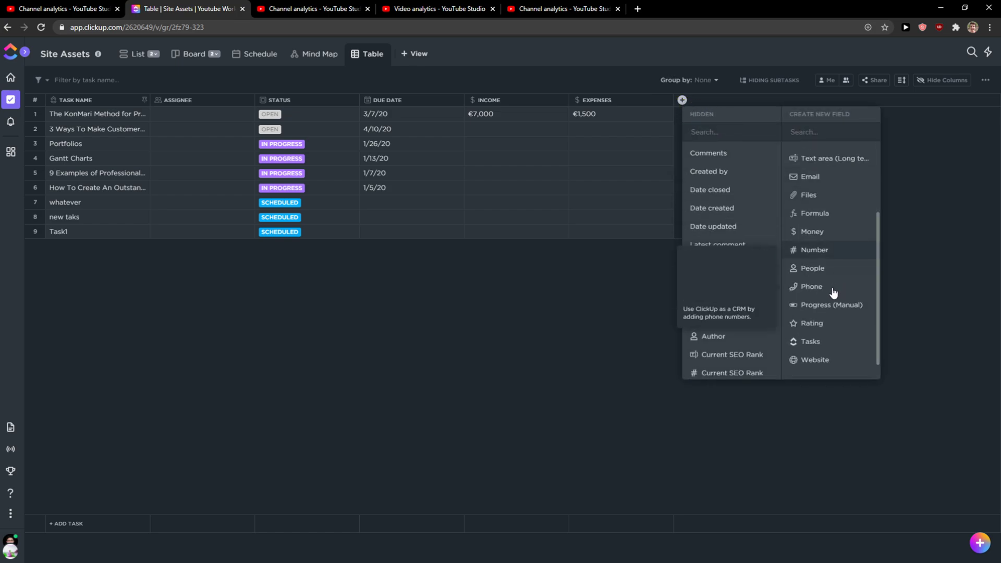
pyautogui.click(811, 231)
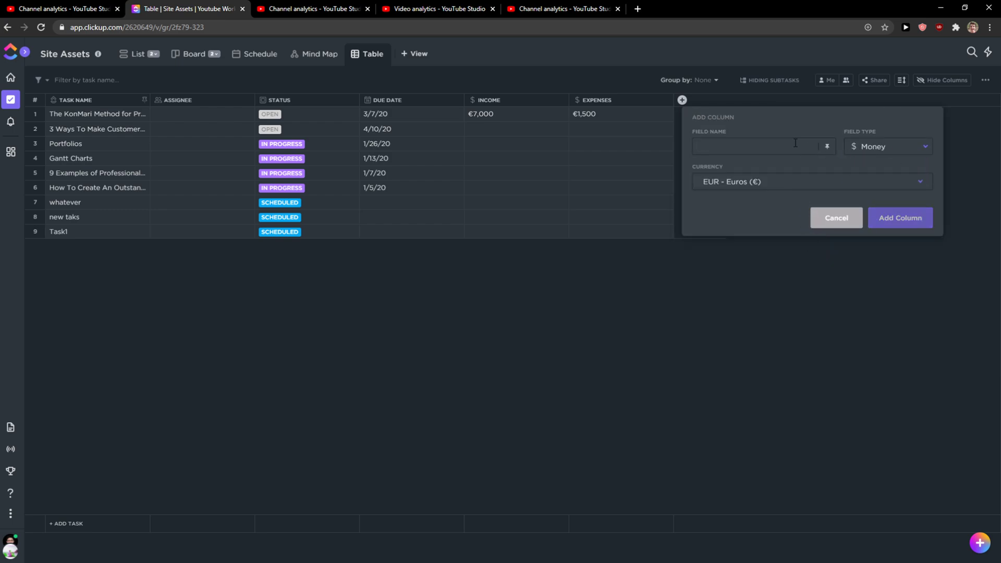
pyautogui.click(791, 181)
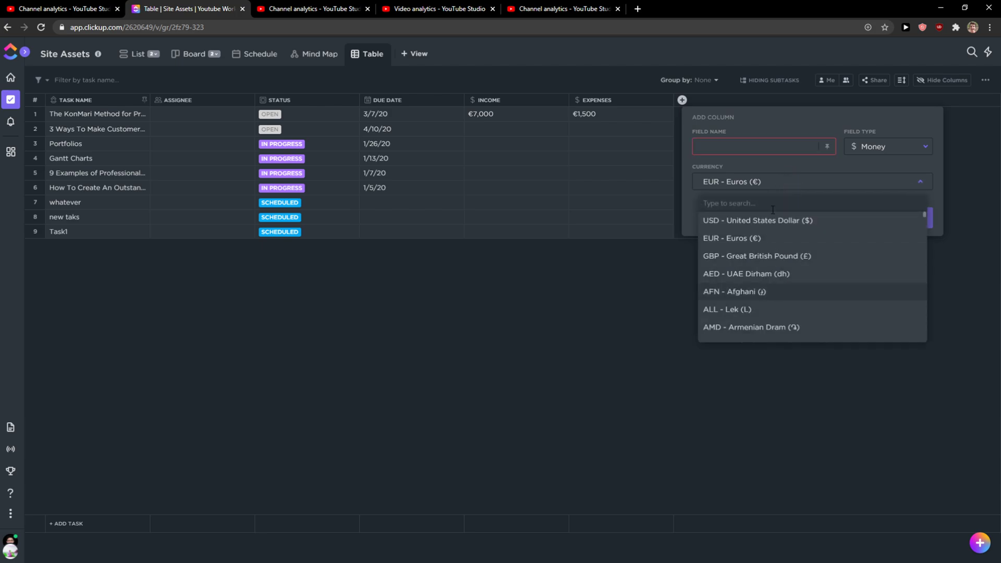
pyautogui.click(460, 289)
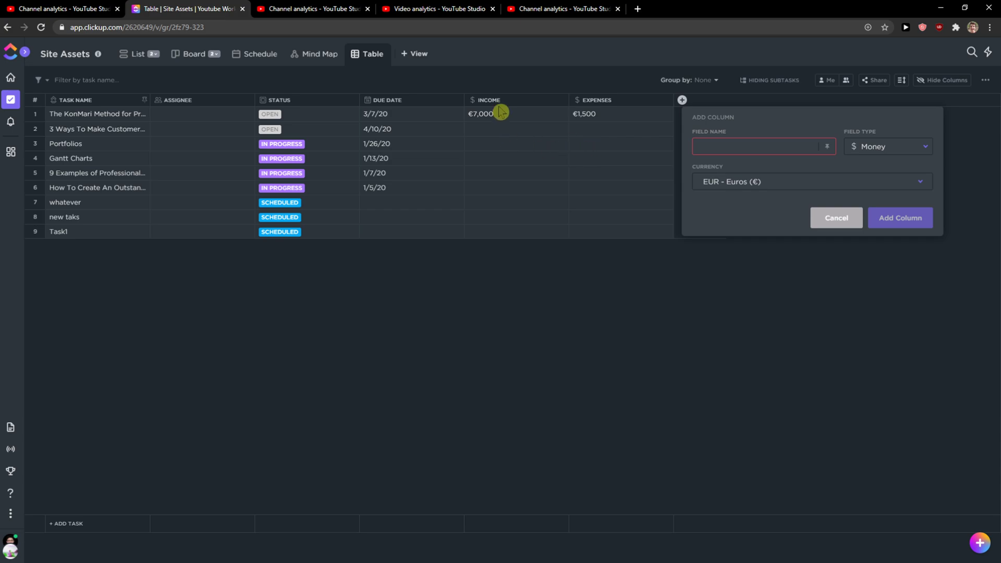
pyautogui.click(596, 251)
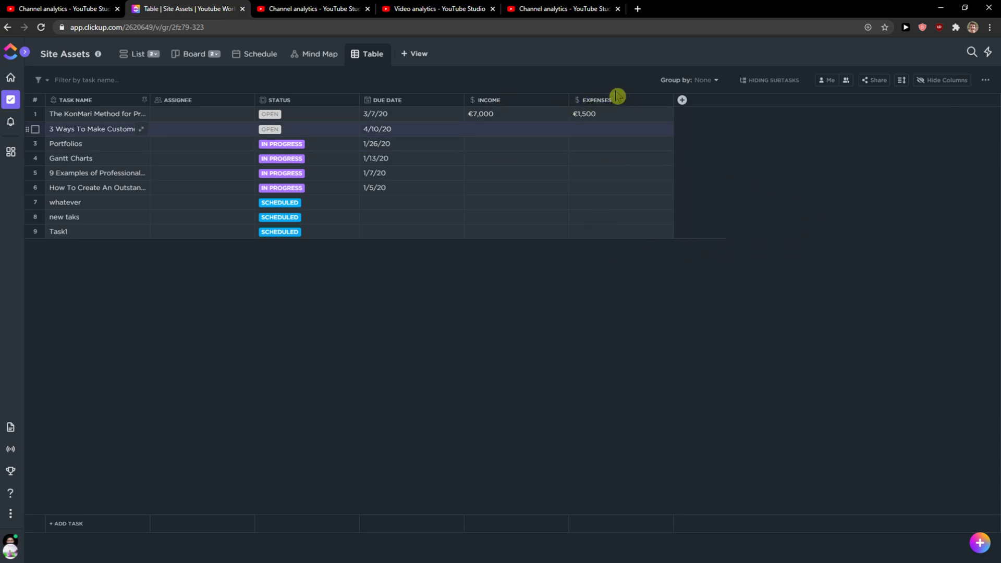
# Create a Formula-type column named Result after Expenses.
pyautogui.click(682, 101)
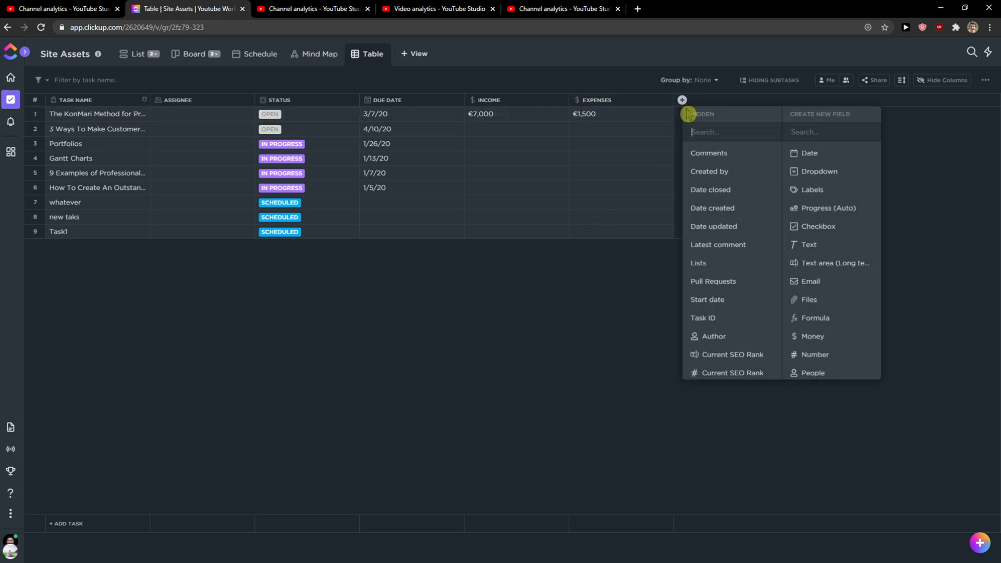
pyautogui.click(816, 319)
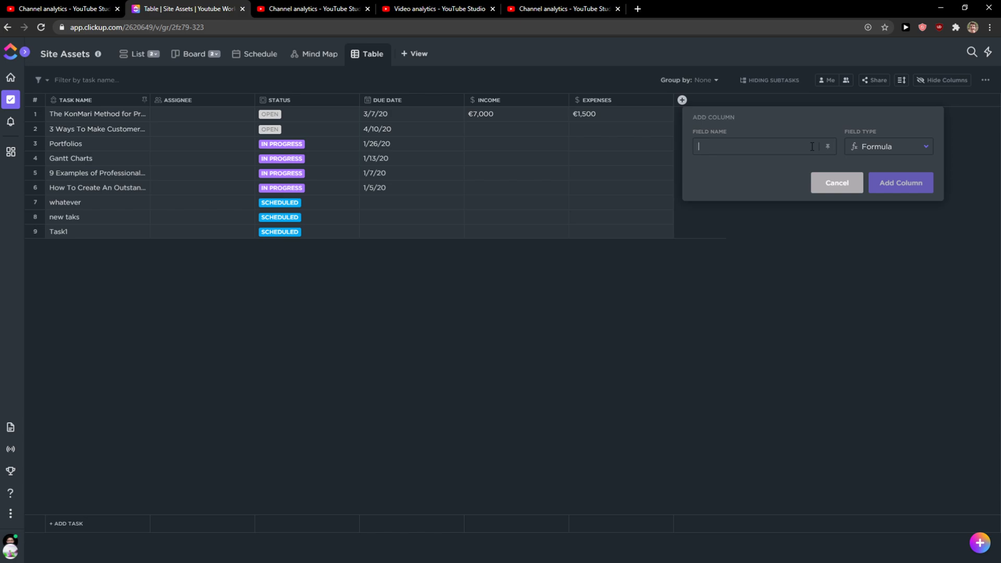
pyautogui.write('Reu')
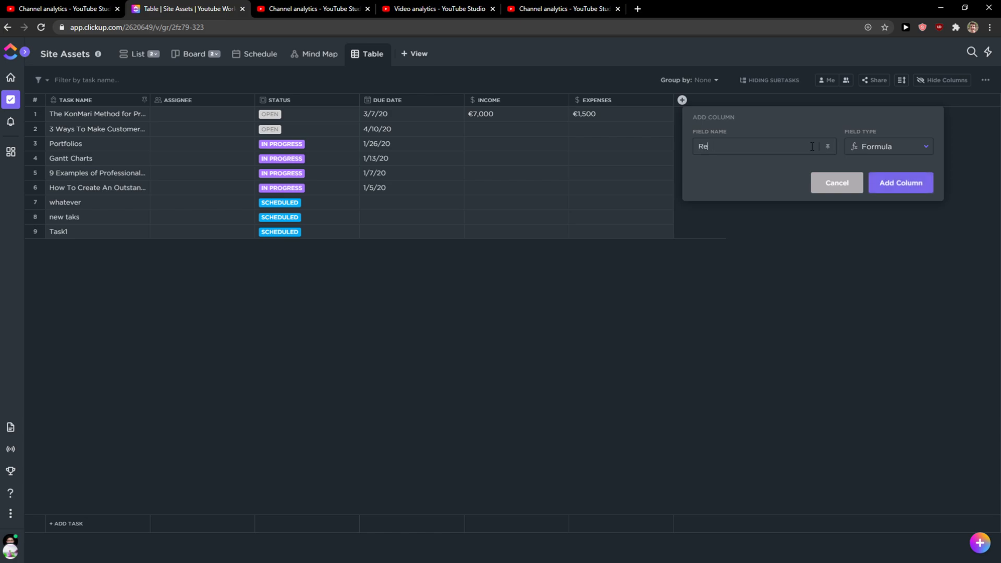
pyautogui.click(885, 185)
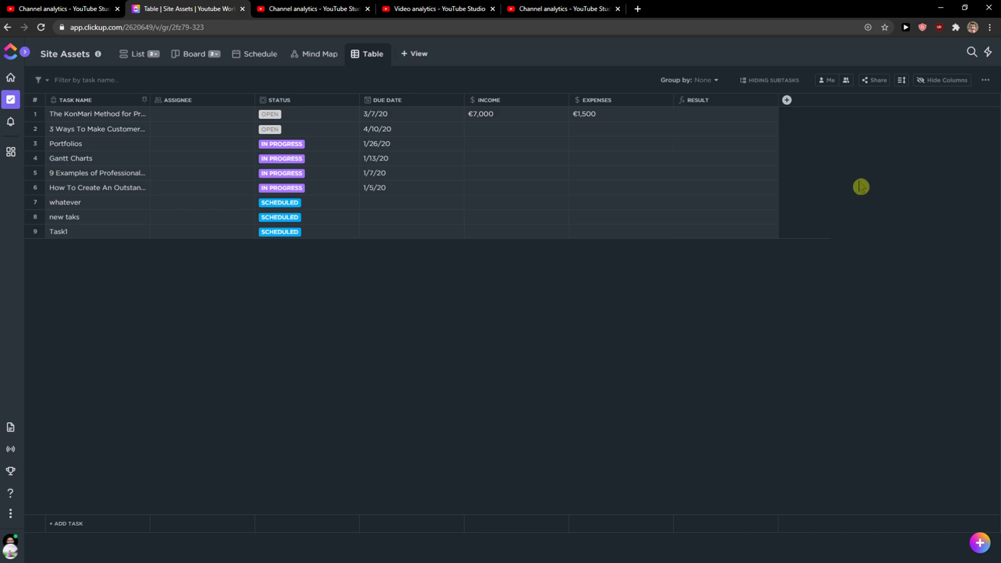
# Try row 1's Result formula editor, including free-text mode, then close it.
pyautogui.click(698, 120)
pyautogui.click(730, 143)
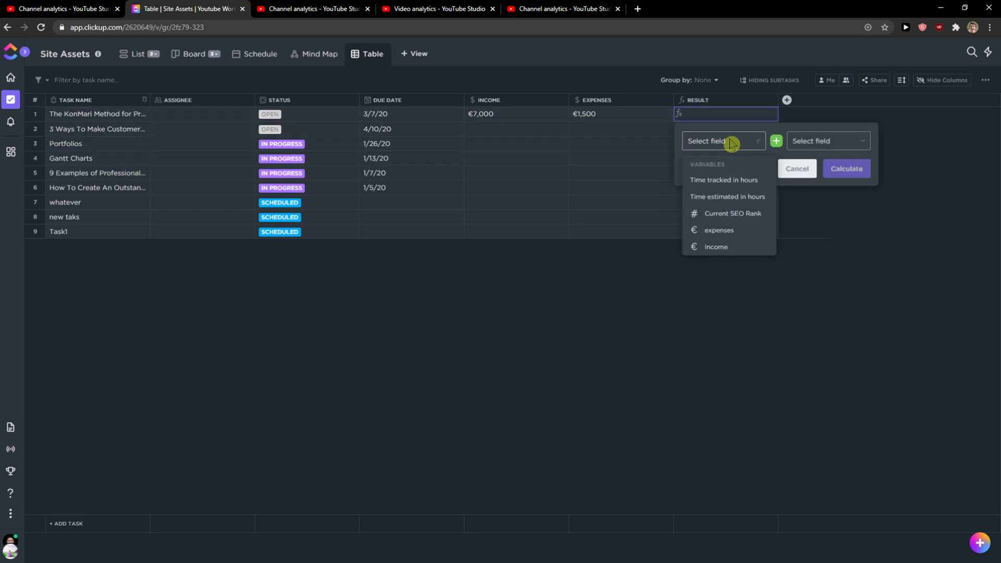
pyautogui.click(692, 172)
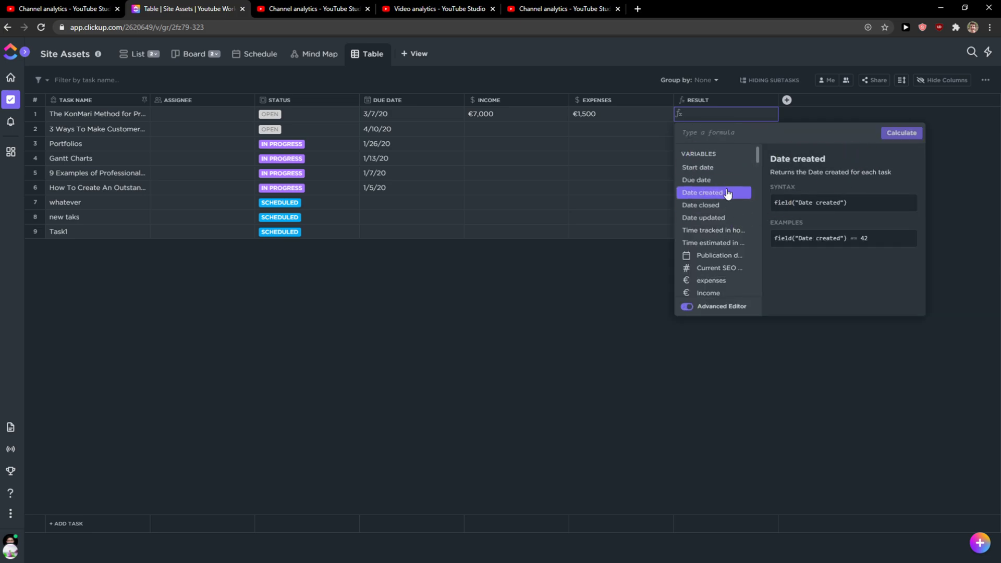
pyautogui.click(626, 340)
# Build row 1's Result as Income minus expenses and calculate it.
pyautogui.click(706, 118)
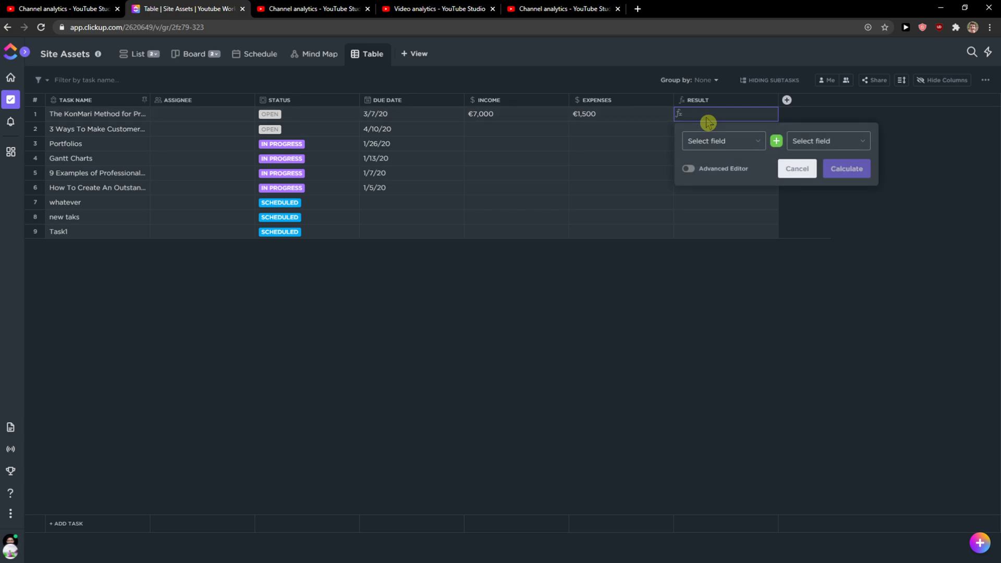
pyautogui.click(743, 146)
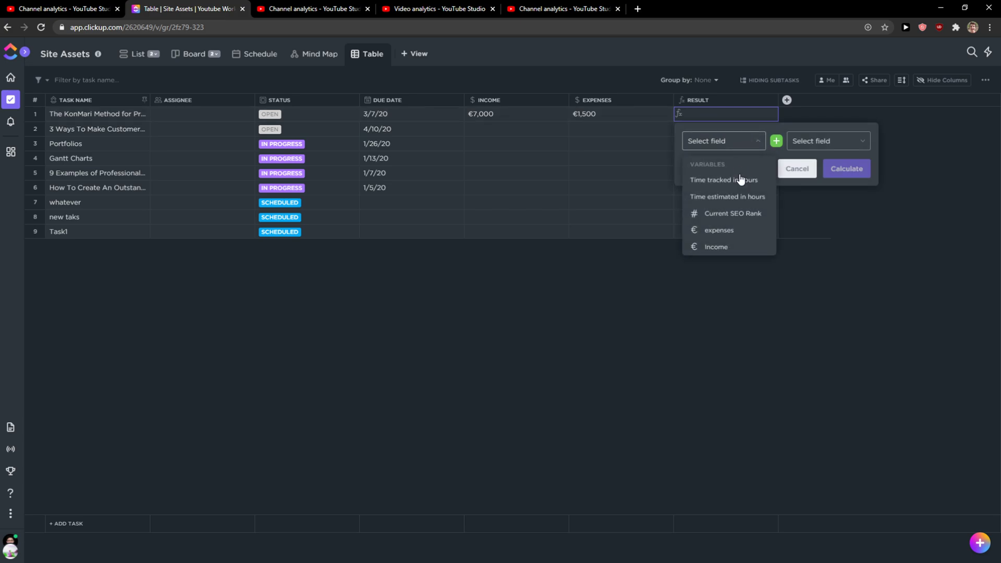
pyautogui.click(729, 247)
pyautogui.click(777, 142)
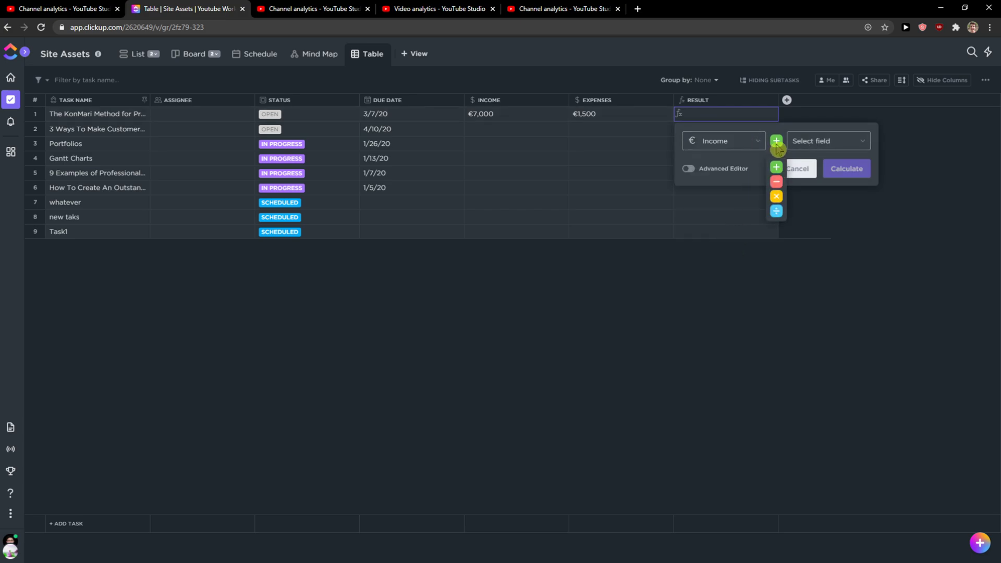
pyautogui.click(777, 183)
pyautogui.click(778, 149)
pyautogui.click(797, 145)
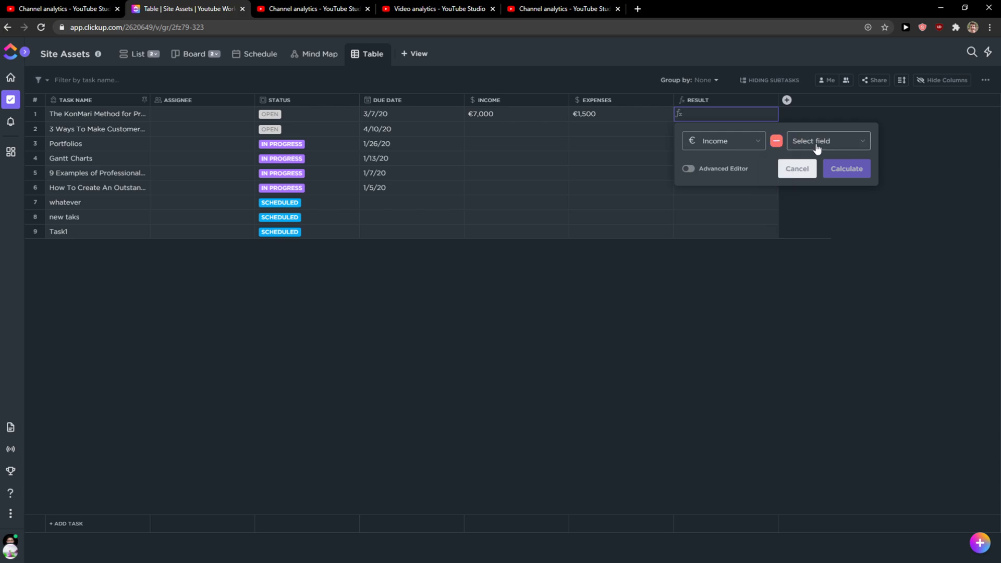
pyautogui.click(822, 234)
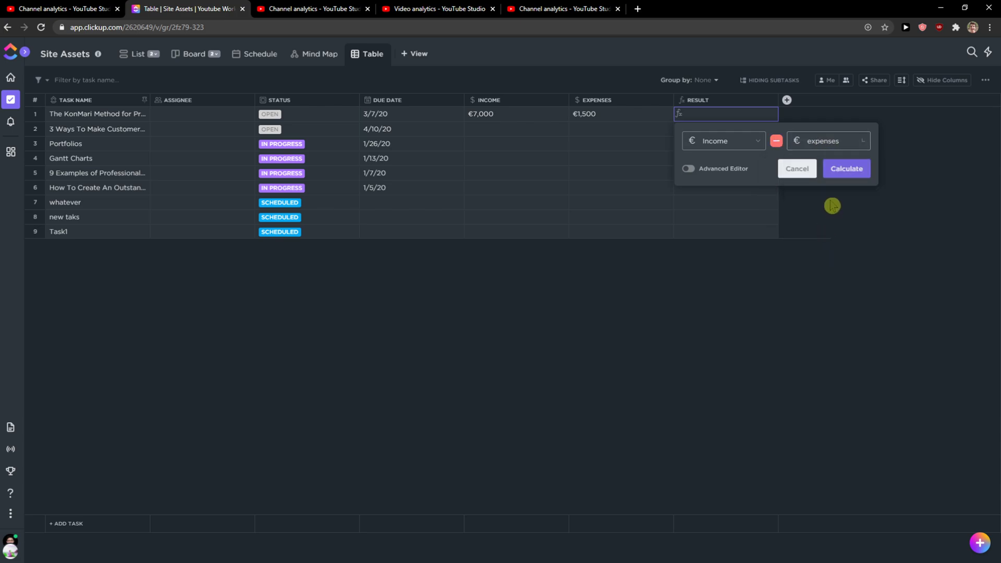
pyautogui.click(839, 173)
pyautogui.click(748, 122)
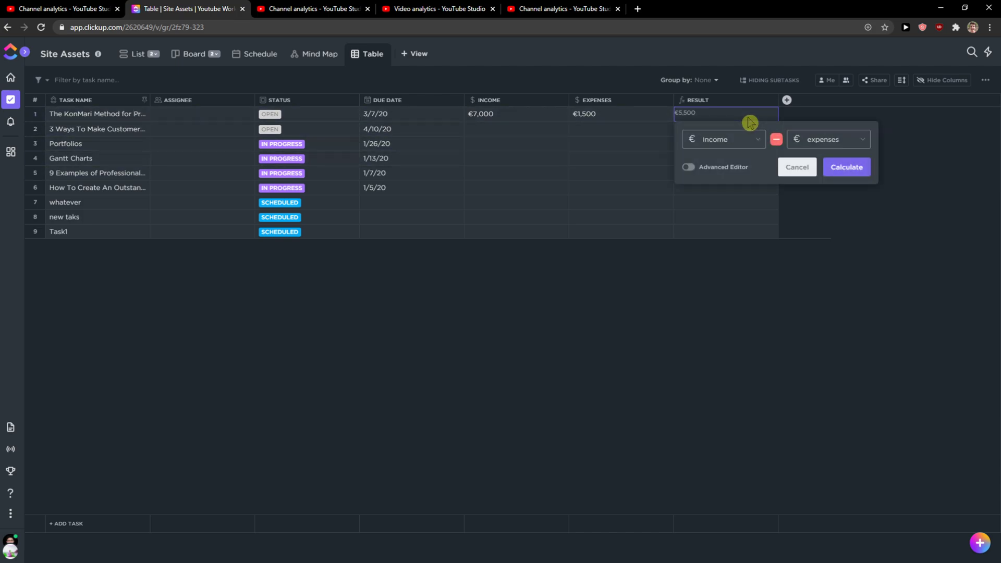
# Reapply row 1's Result formula and widen the Result column.
pyautogui.click(690, 227)
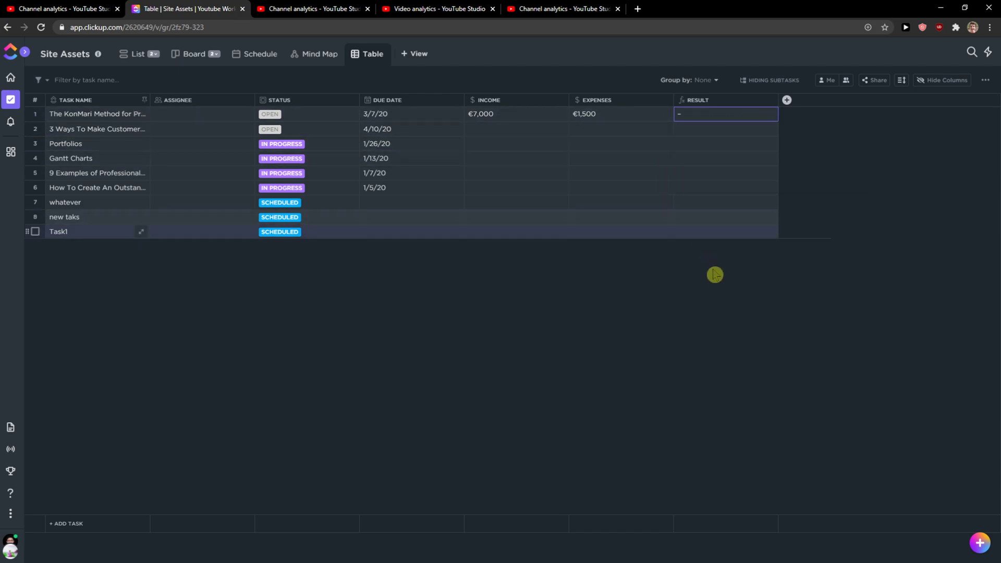
pyautogui.click(693, 118)
pyautogui.click(838, 171)
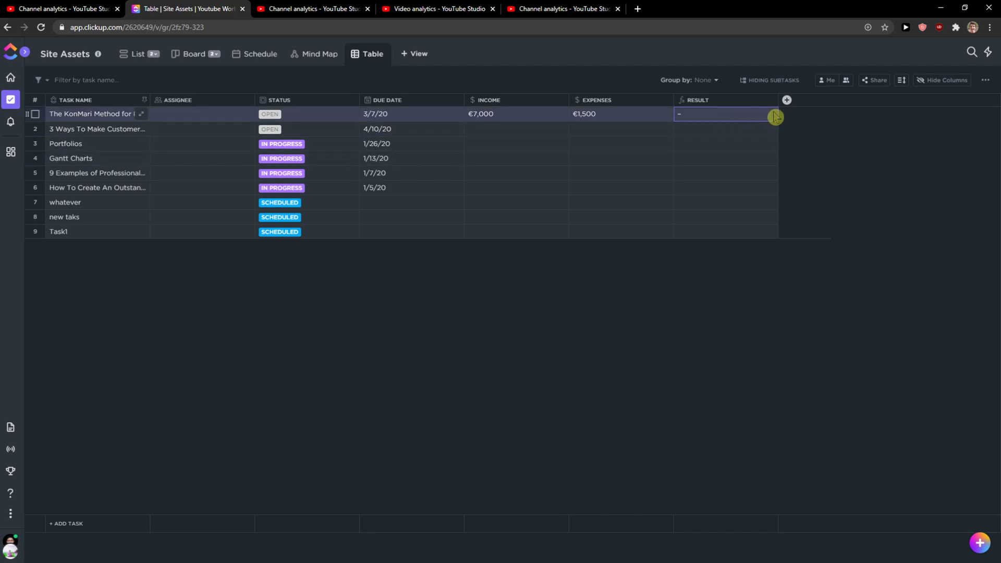
pyautogui.moveTo(783, 104); pyautogui.dragTo(808, 105)
# Change row 1's Result operator from minus to plus, then cancel the editor.
pyautogui.click(742, 113)
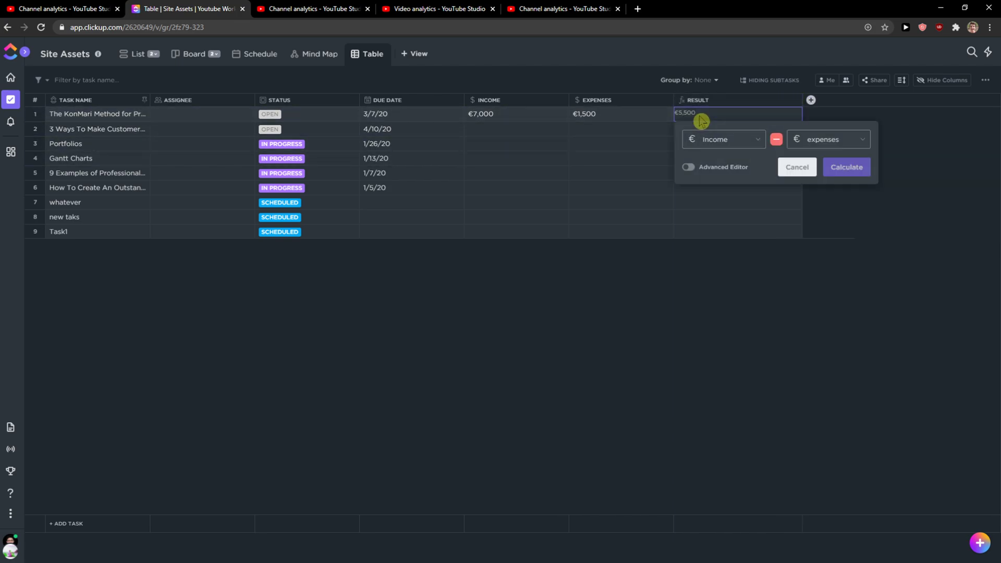
pyautogui.click(799, 141)
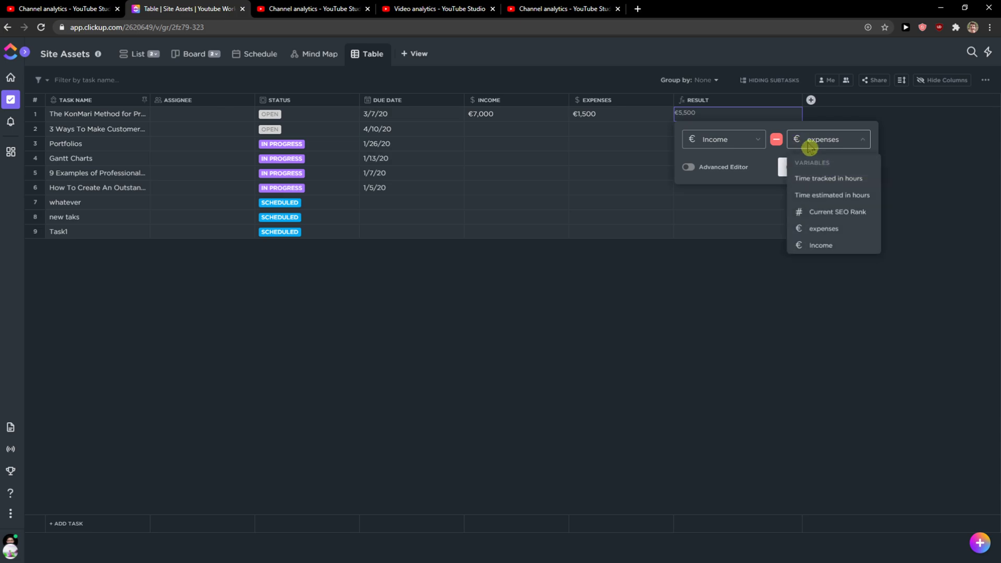
pyautogui.click(815, 236)
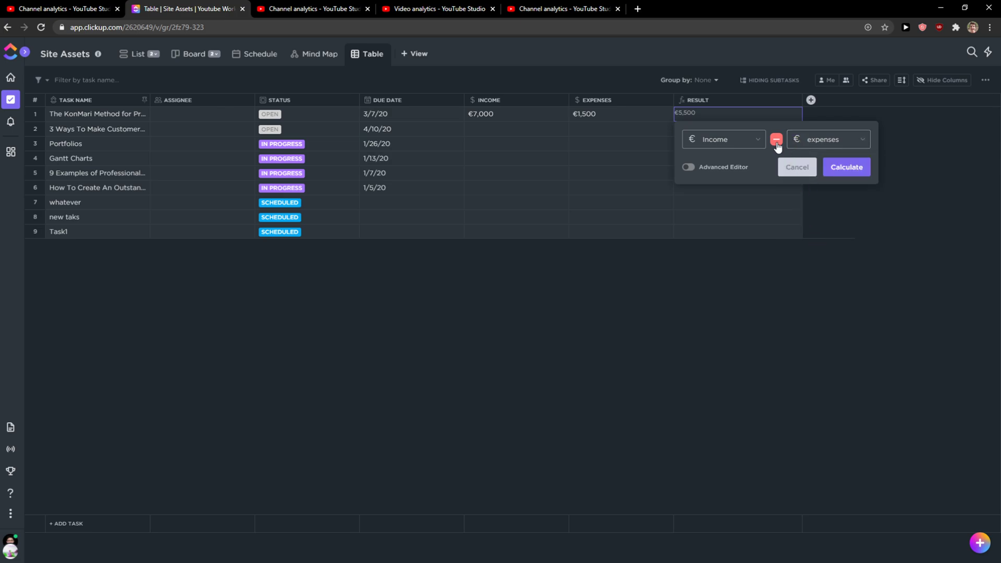
pyautogui.click(776, 140)
pyautogui.click(777, 167)
pyautogui.click(803, 164)
# Check the Result cells' copy and paste options and bring up the Result column menu.
pyautogui.click(737, 119)
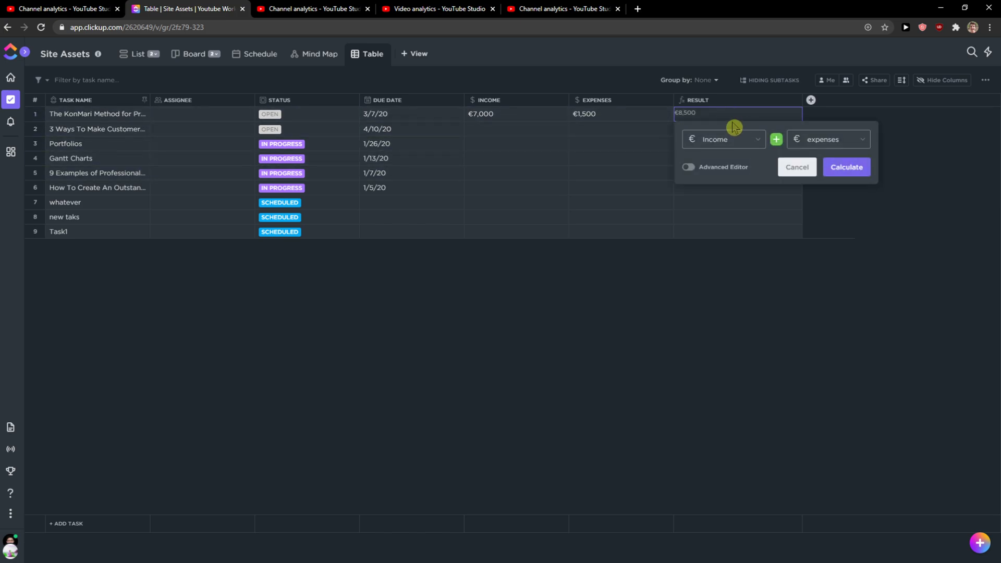
pyautogui.click(680, 118)
pyautogui.rightClick(681, 118)
pyautogui.click(706, 139)
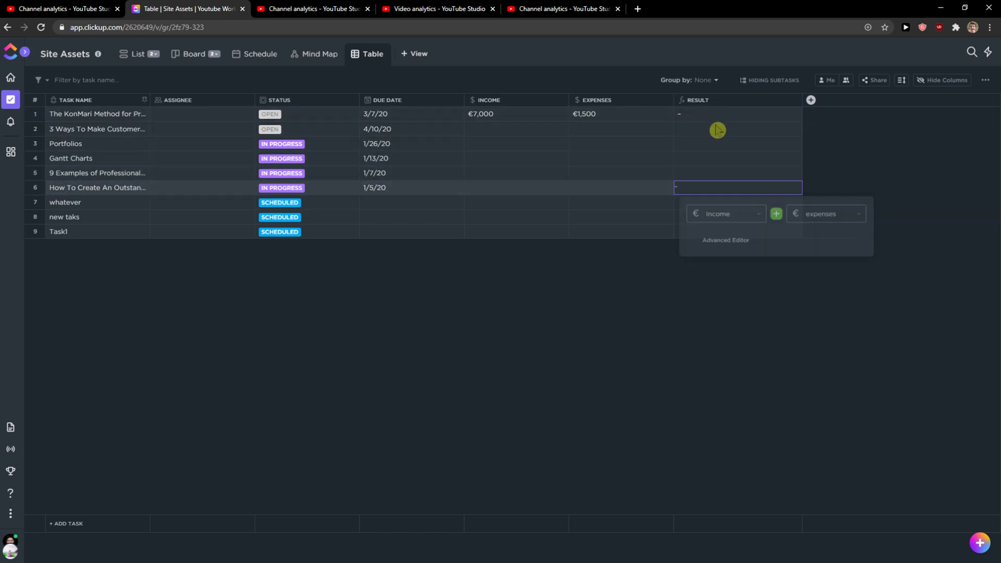
pyautogui.click(722, 106)
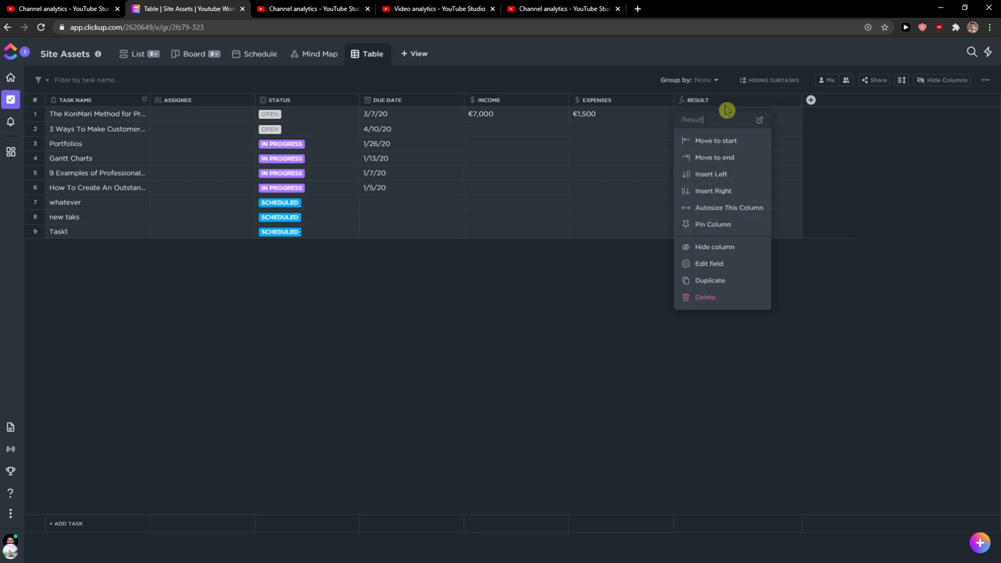
# Reopen row 1's Income plus expenses formula, previewing €8,500, and check the Income dropdown.
pyautogui.click(709, 116)
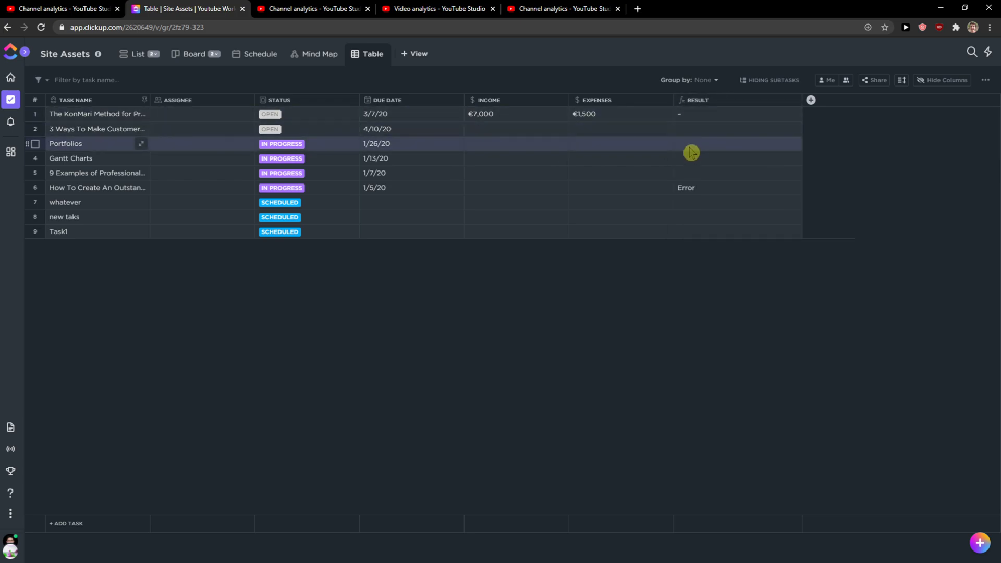
pyautogui.click(694, 120)
pyautogui.click(692, 140)
pyautogui.click(677, 174)
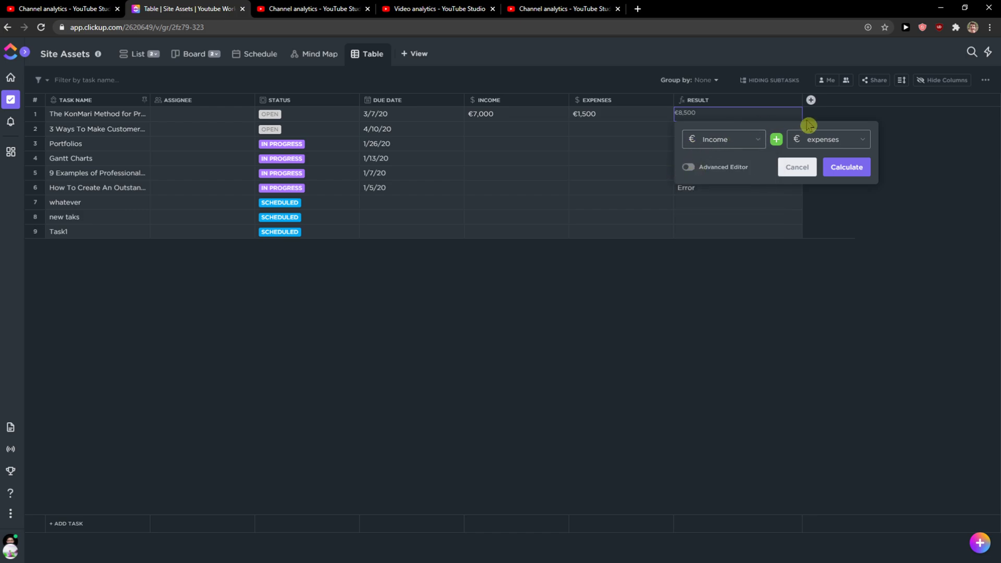
pyautogui.click(842, 171)
pyautogui.click(938, 83)
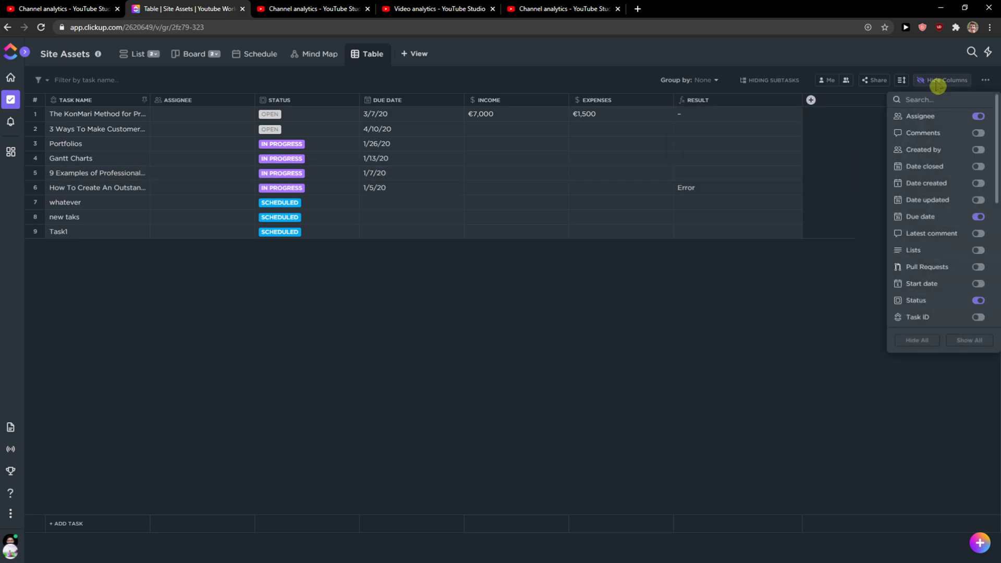
pyautogui.scroll(-3, 911, 252)
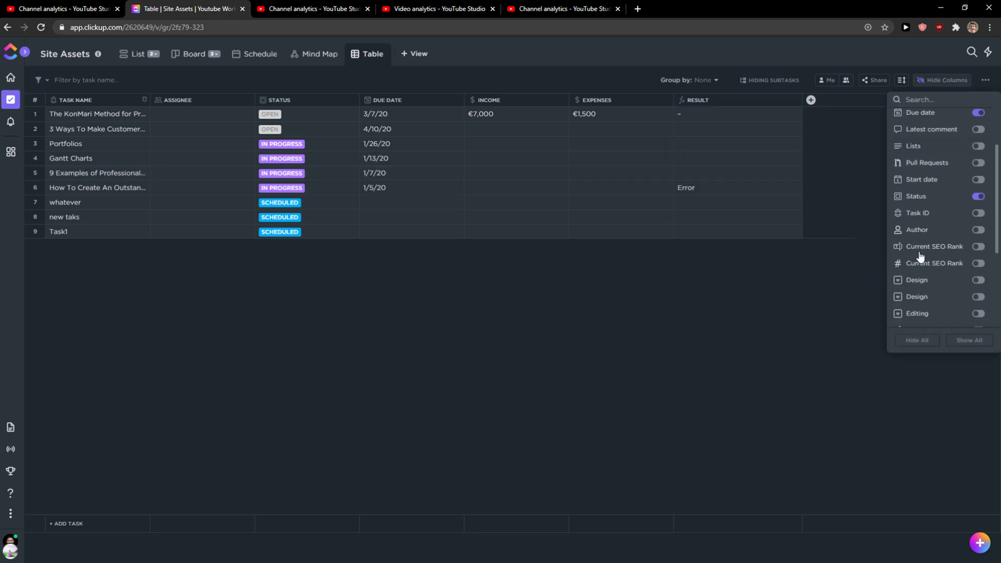
pyautogui.scroll(-2, 917, 258)
pyautogui.scroll(-2, 921, 264)
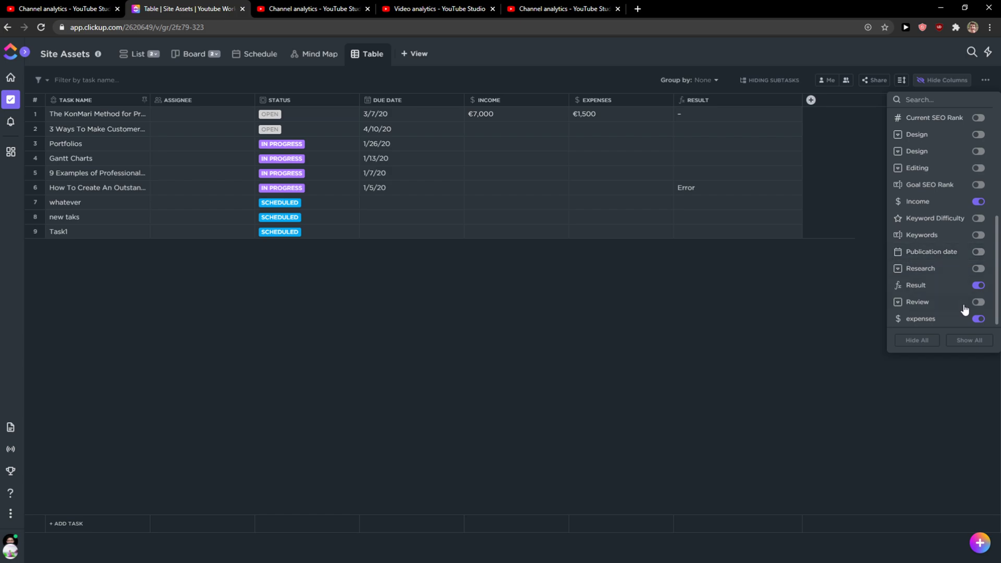
pyautogui.click(979, 286)
pyautogui.click(979, 286)
pyautogui.click(760, 124)
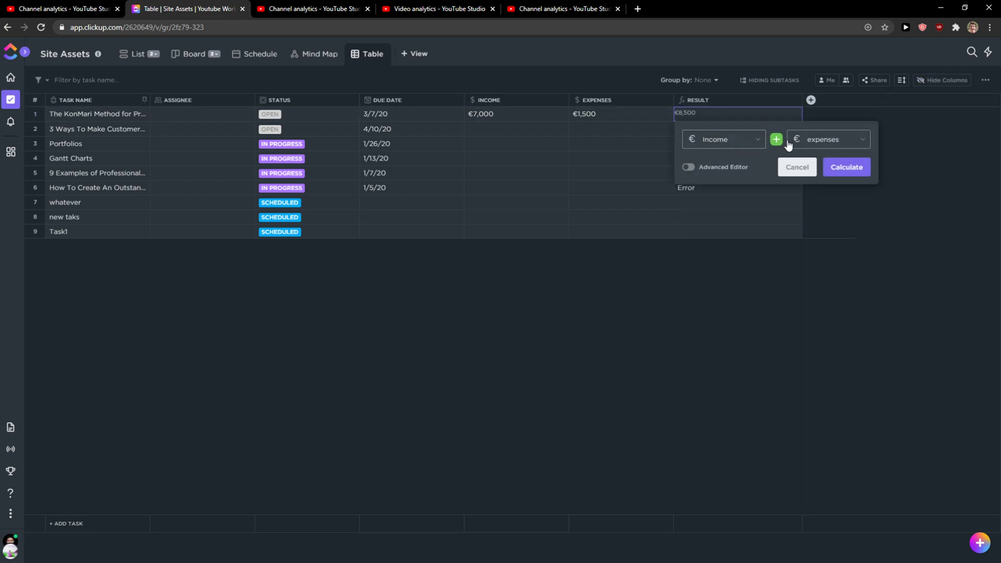
# Add two Number columns named 1 and 2.
pyautogui.click(833, 167)
pyautogui.click(811, 100)
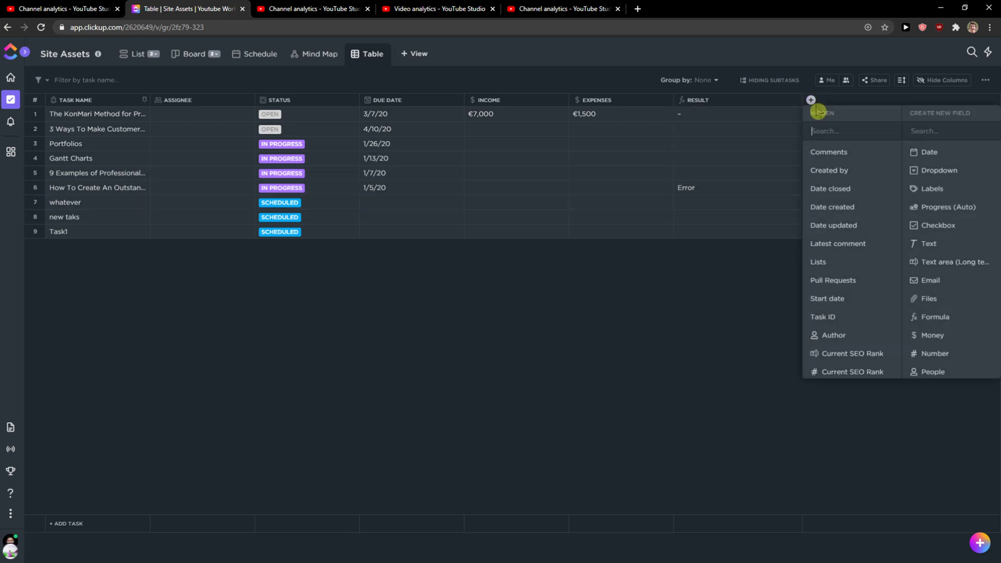
pyautogui.scroll(-1, 899, 268)
pyautogui.scroll(-2, 944, 305)
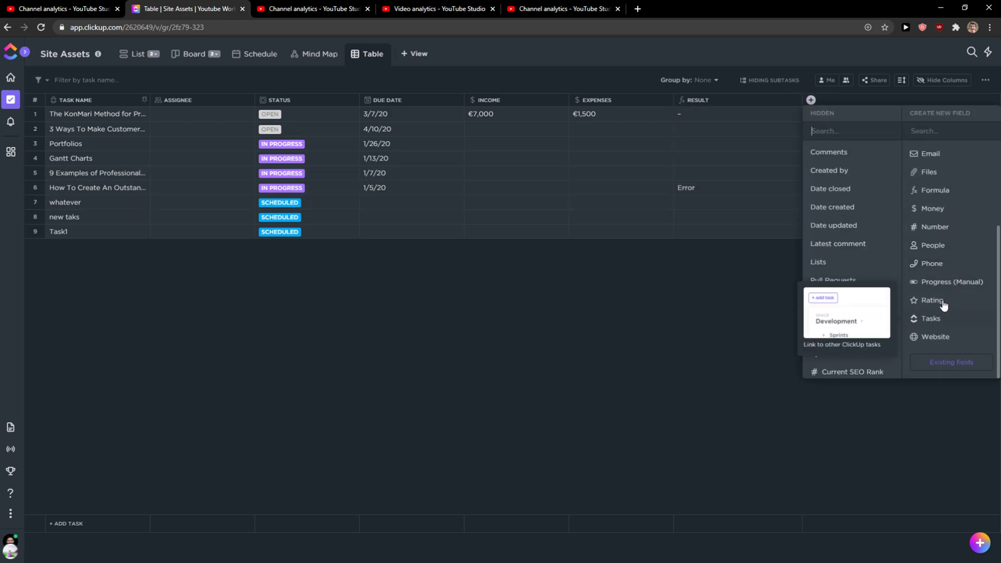
pyautogui.click(938, 228)
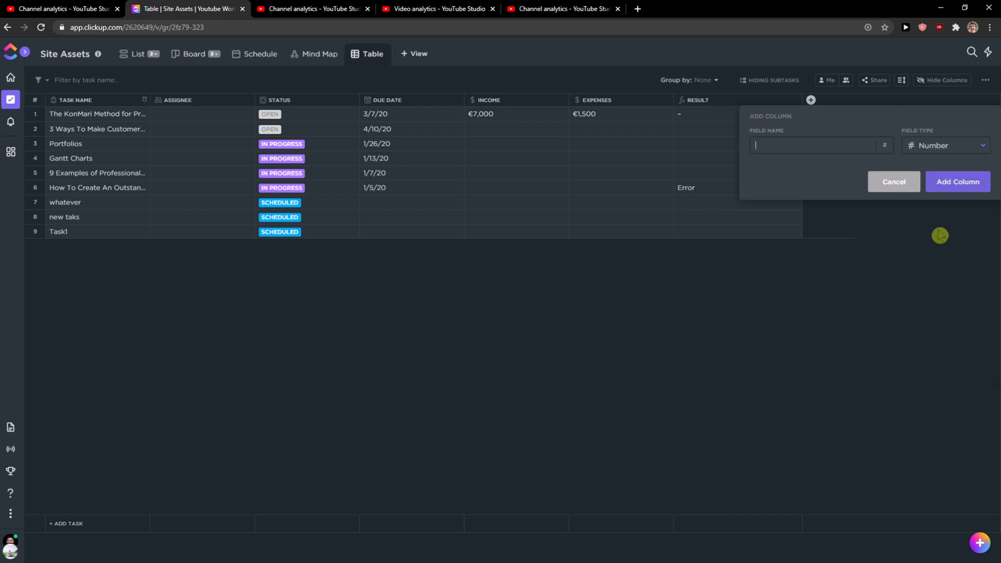
pyautogui.write('1')
pyautogui.click(941, 185)
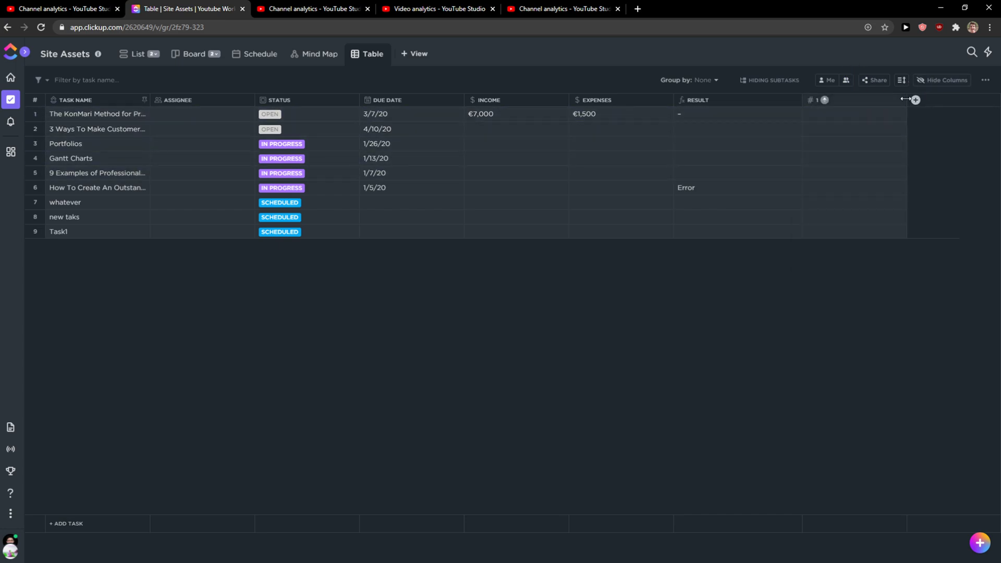
pyautogui.click(915, 99)
pyautogui.scroll(-3, 912, 266)
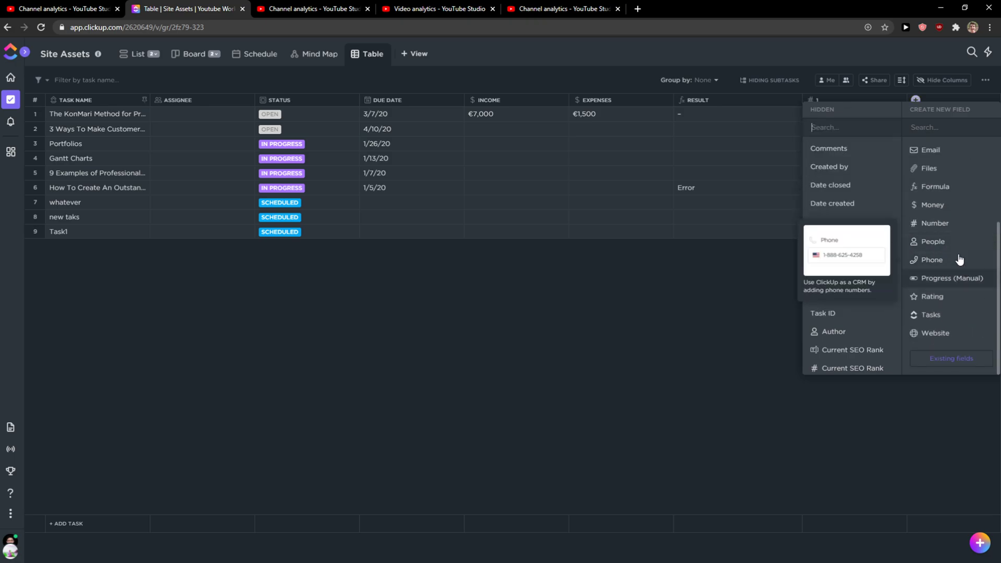
pyautogui.click(961, 225)
pyautogui.write('2')
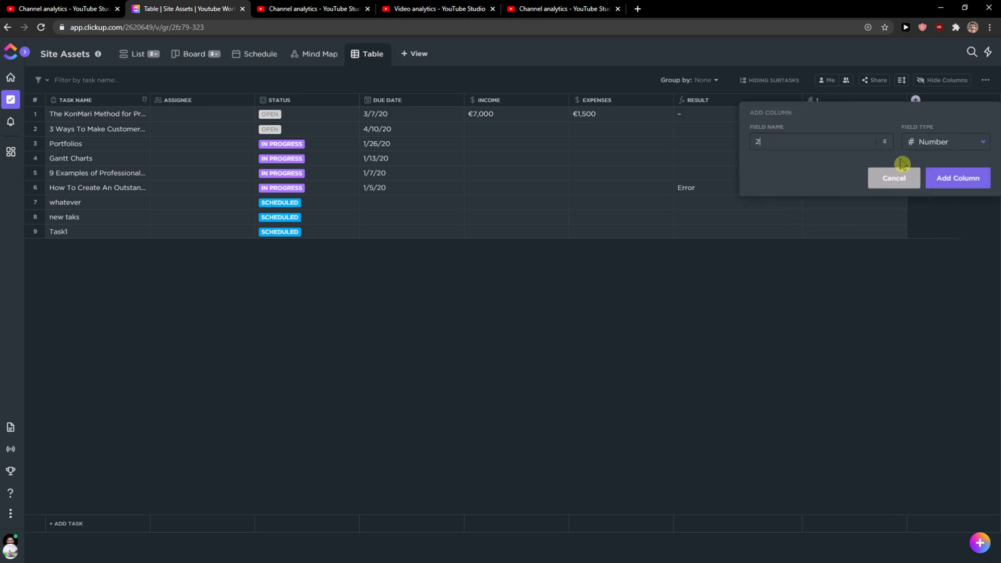
pyautogui.click(950, 179)
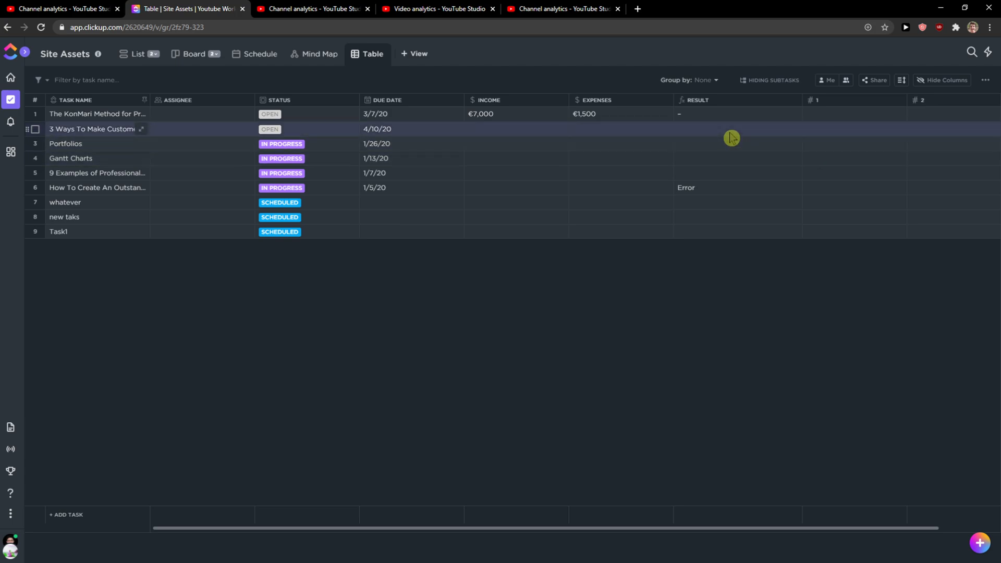
# Enter 7,000 in column 1 and 1,500 in column 2 for row 1.
pyautogui.click(832, 118)
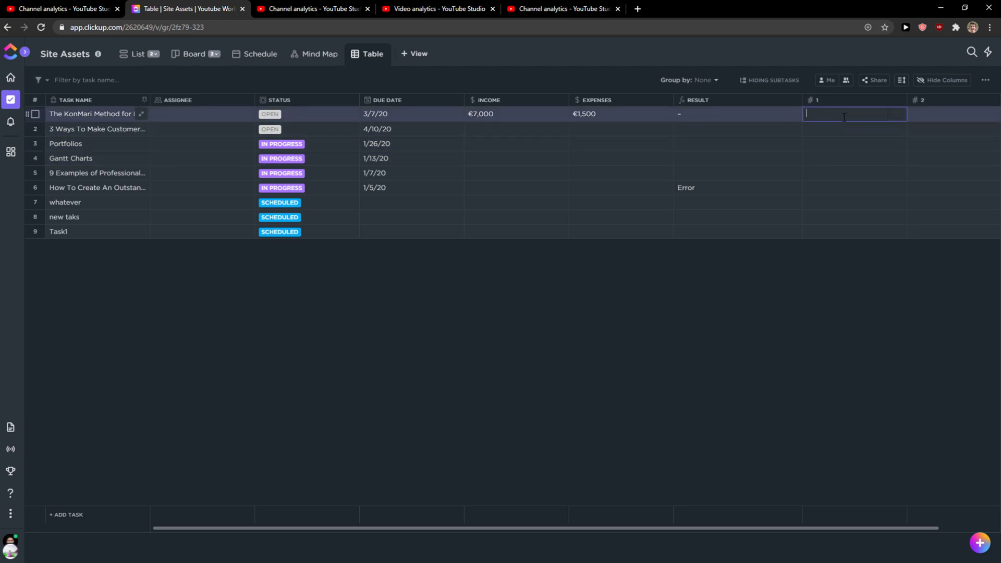
pyautogui.write('7,000')
pyautogui.click(950, 116)
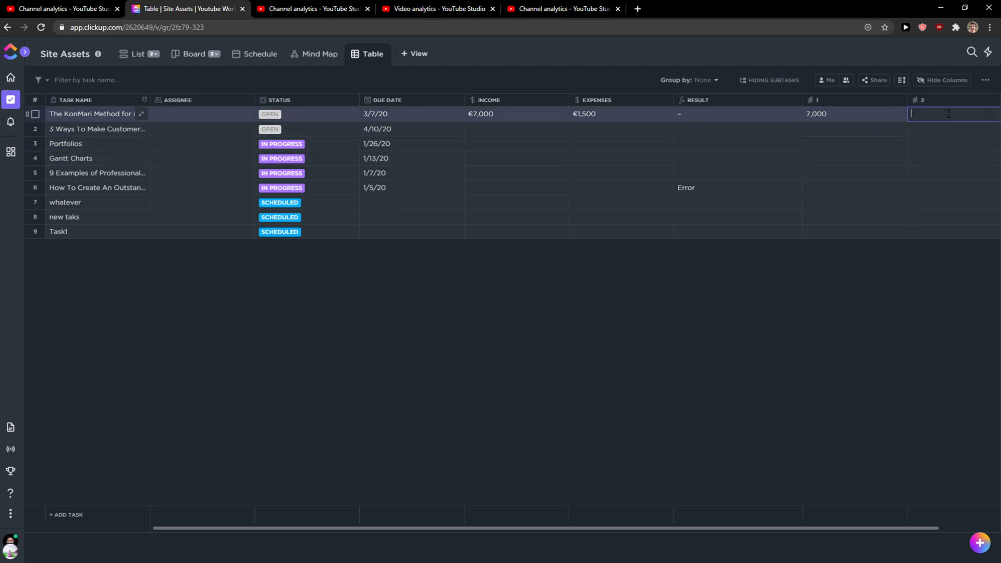
pyautogui.write('150')
pyautogui.press('Return')
# Set row 1's Result formula operands to columns 1 and 2 and calculate.
pyautogui.click(740, 117)
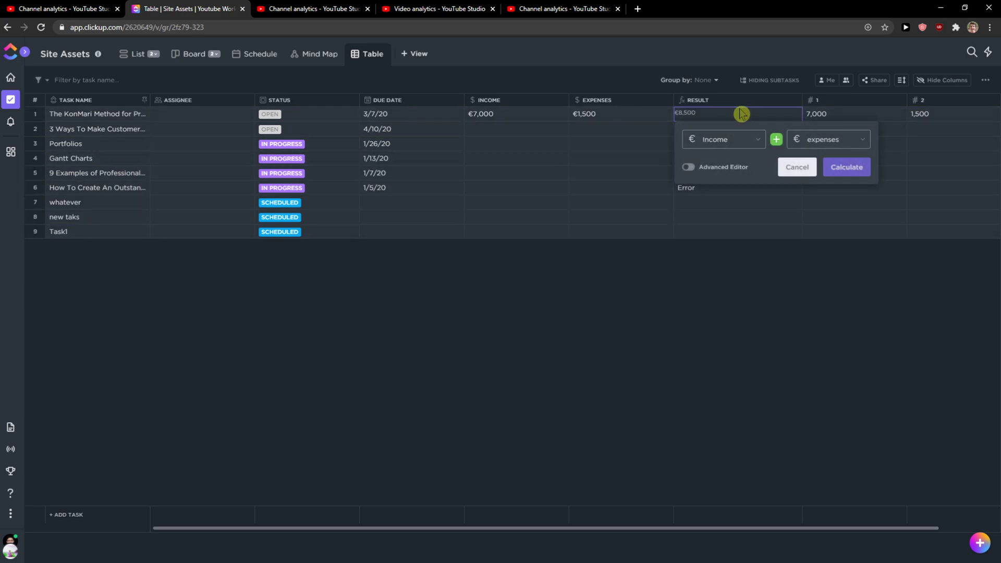
pyautogui.click(750, 138)
pyautogui.click(750, 243)
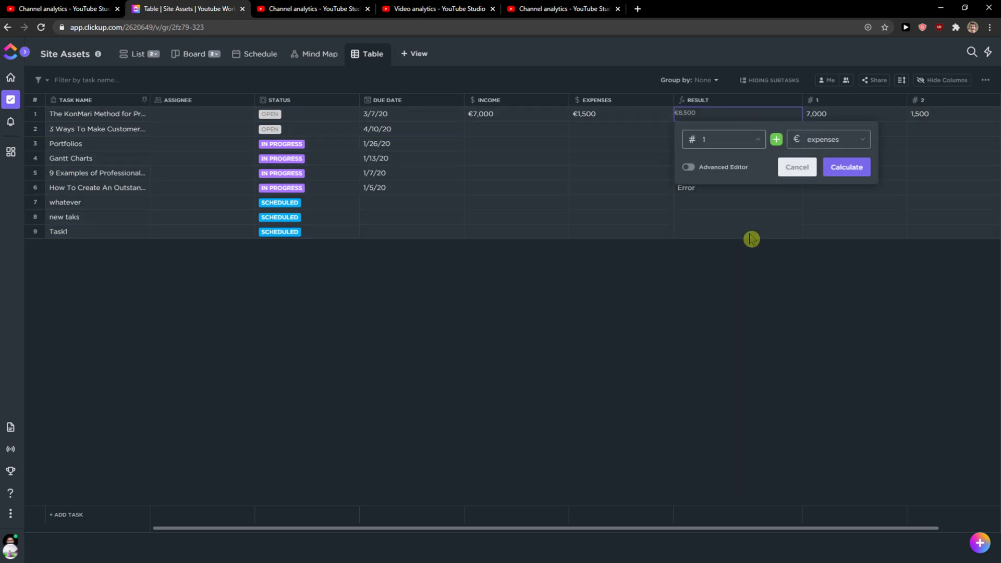
pyautogui.click(826, 140)
pyautogui.click(814, 281)
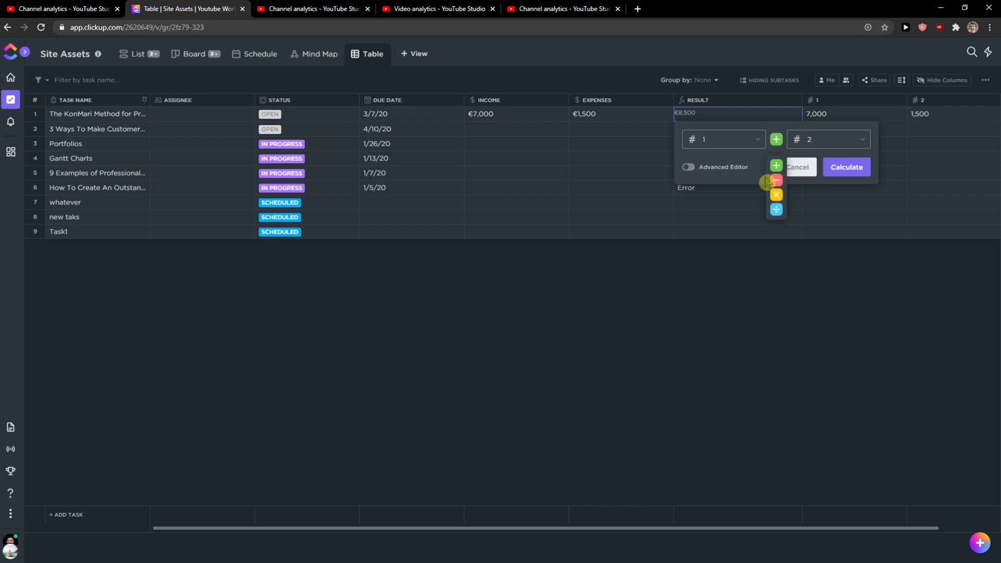
pyautogui.click(849, 168)
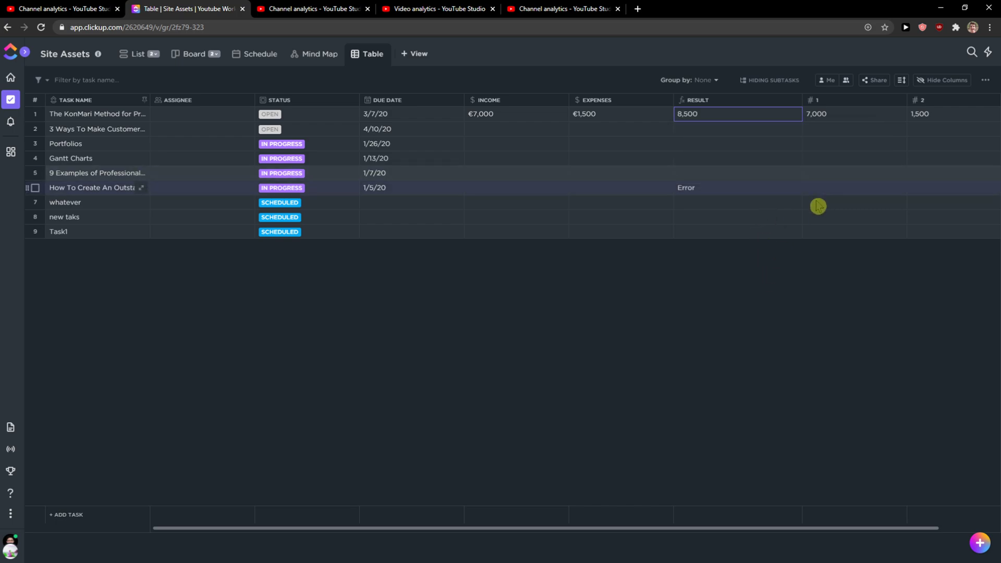
pyautogui.click(755, 118)
# Switch the formula to subtraction so Result reads 5,500, then select row 1's Income value.
pyautogui.click(707, 114)
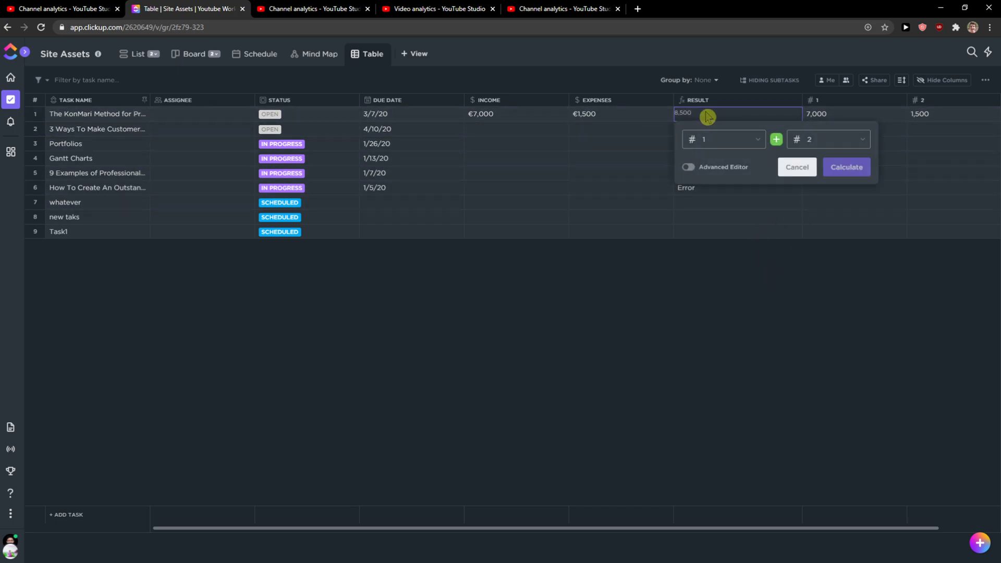
pyautogui.click(723, 139)
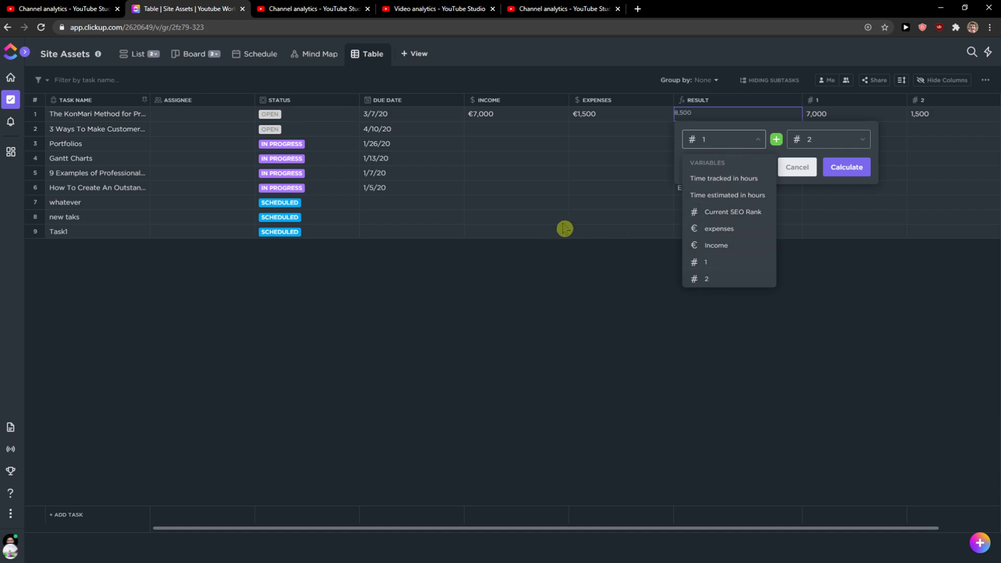
pyautogui.click(776, 140)
pyautogui.click(777, 181)
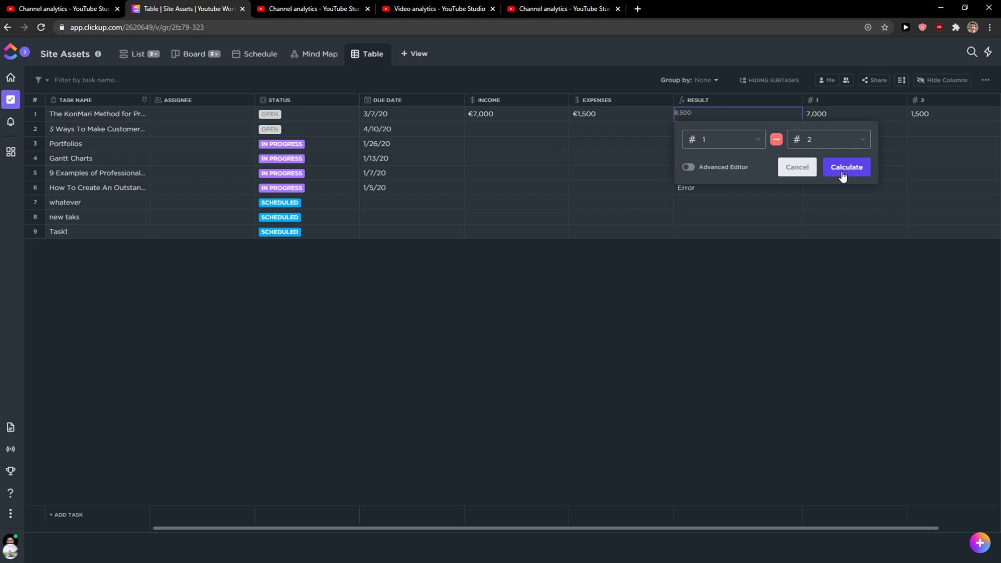
pyautogui.click(842, 169)
pyautogui.click(598, 116)
pyautogui.click(540, 115)
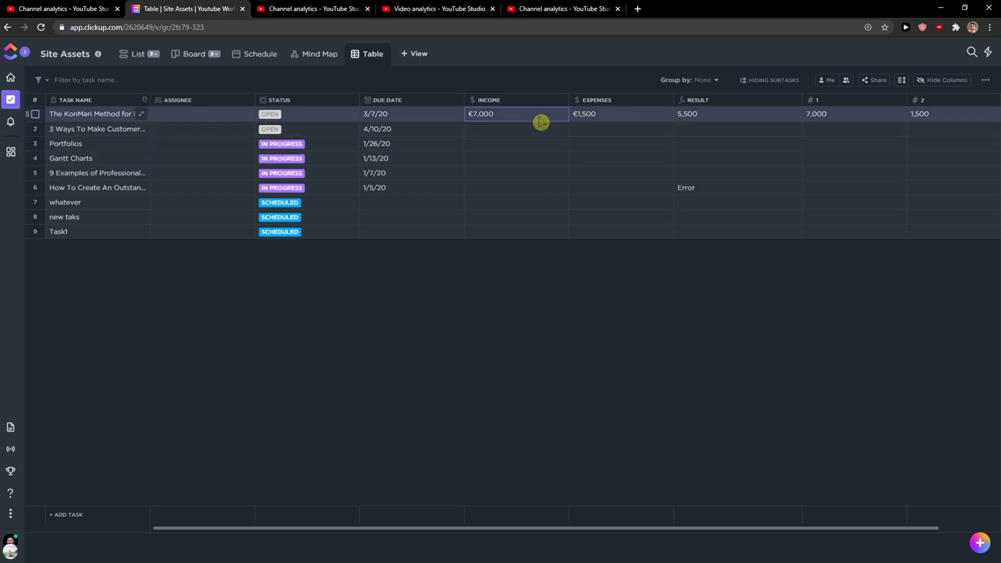
pyautogui.rightClick(540, 123)
pyautogui.click(527, 127)
pyautogui.click(532, 106)
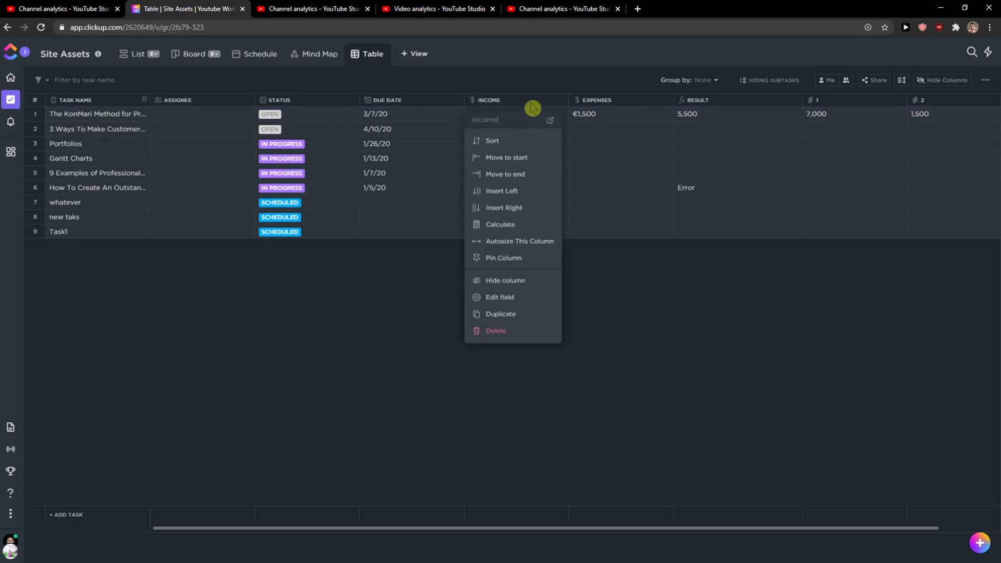
pyautogui.click(512, 297)
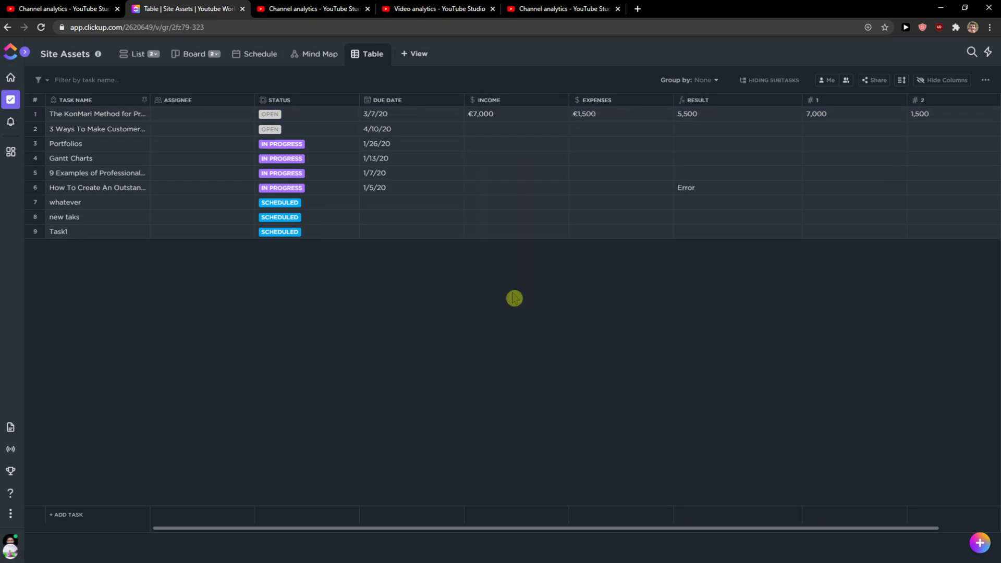
pyautogui.click(504, 167)
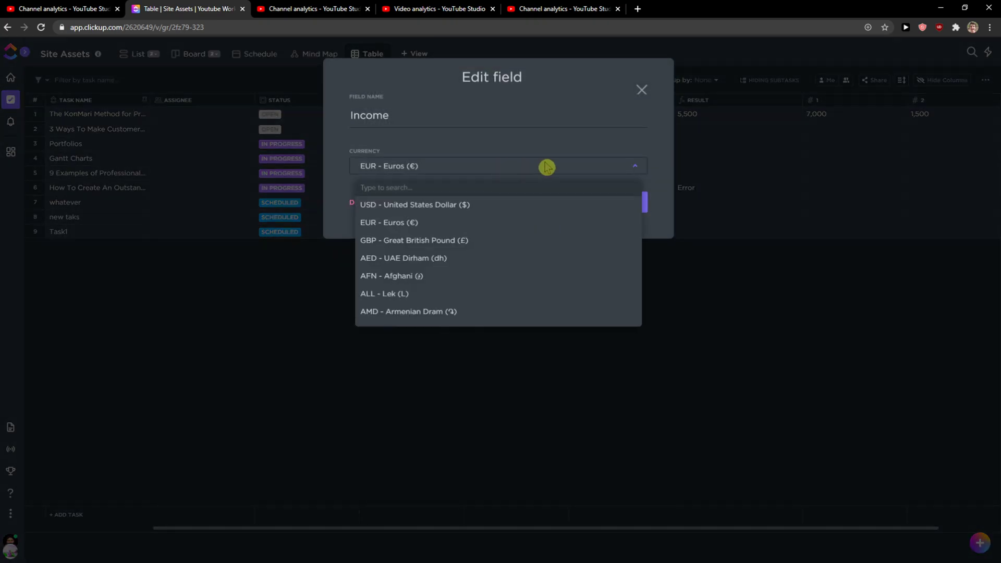
pyautogui.click(720, 147)
pyautogui.click(622, 203)
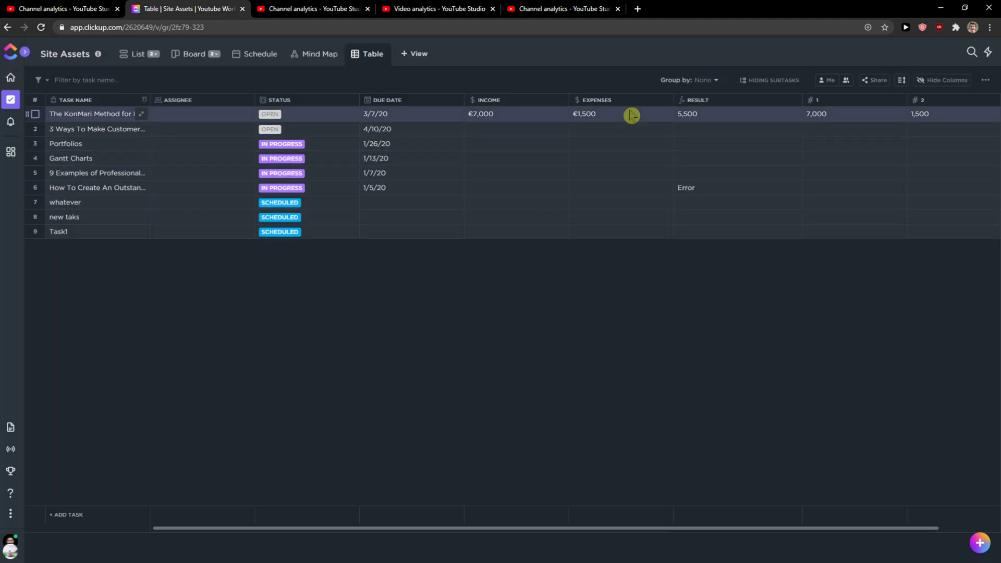
pyautogui.click(618, 100)
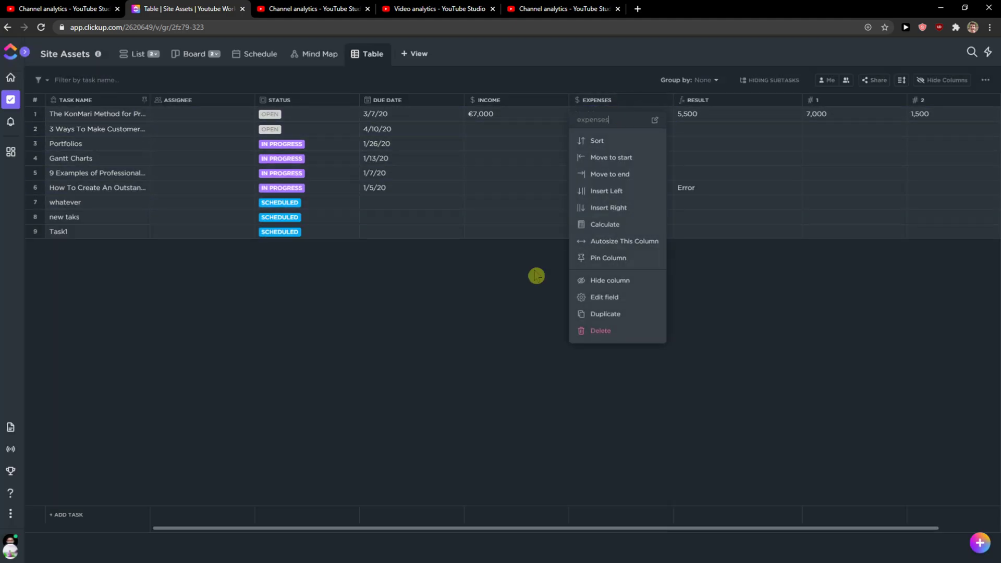
pyautogui.click(607, 303)
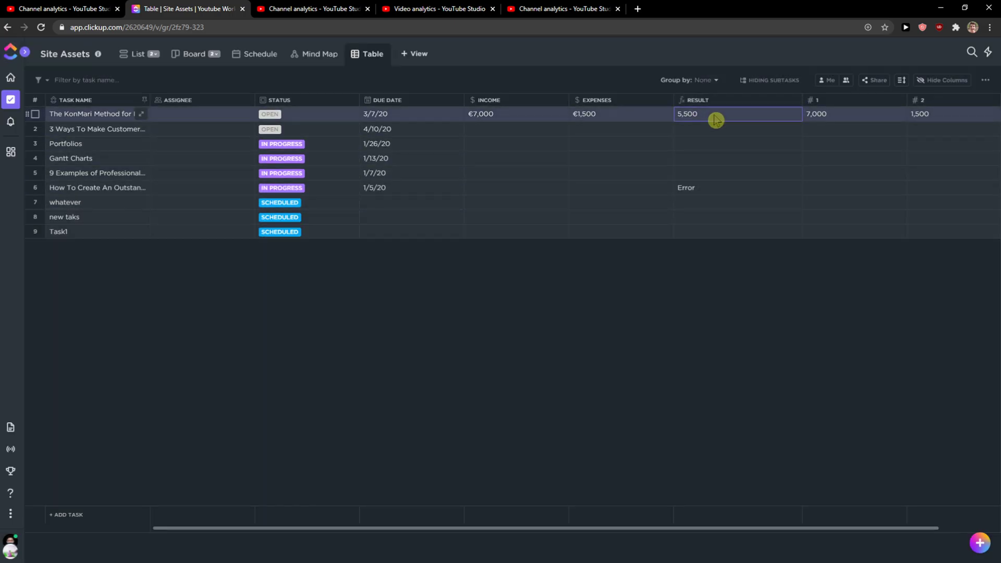
# In the Advanced Editor, replace the formula with field("Income") - field("expenses") and calculate.
pyautogui.click(716, 119)
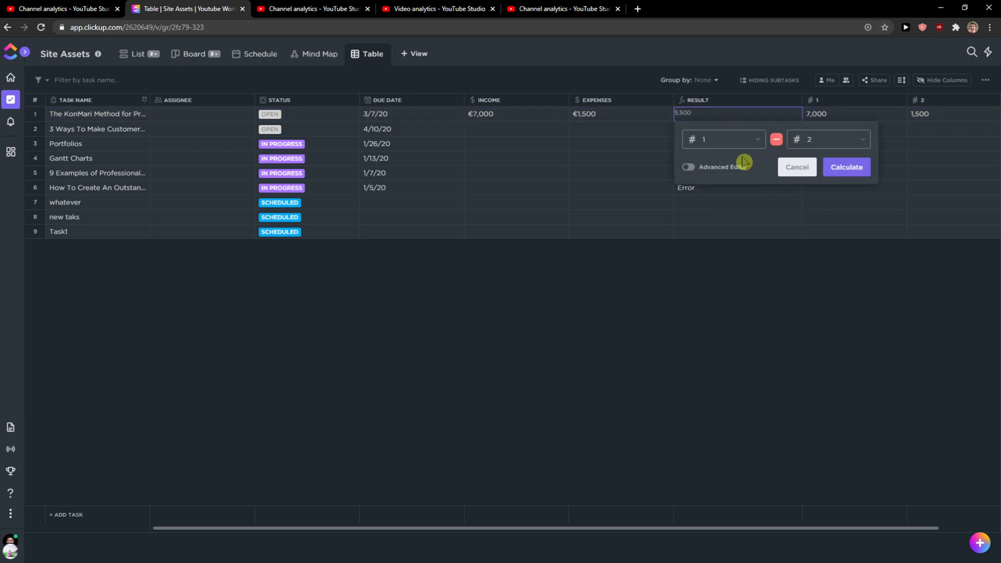
pyautogui.click(694, 171)
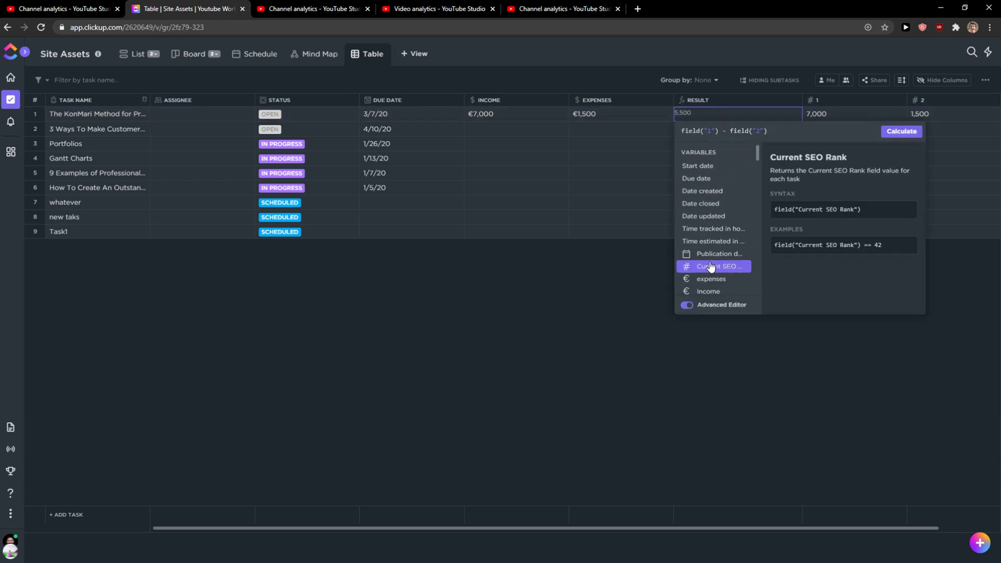
pyautogui.scroll(-2, 710, 266)
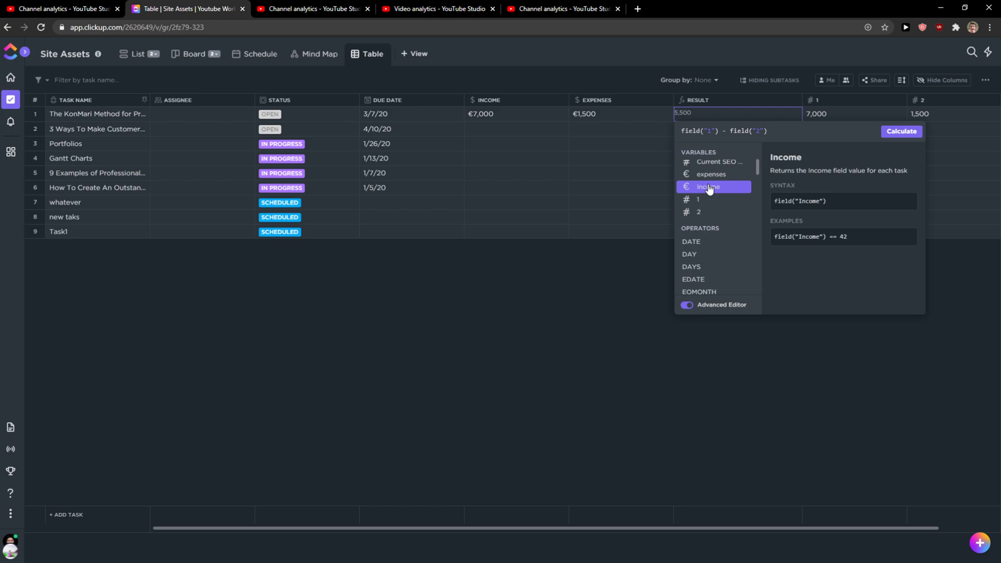
pyautogui.scroll(2, 710, 190)
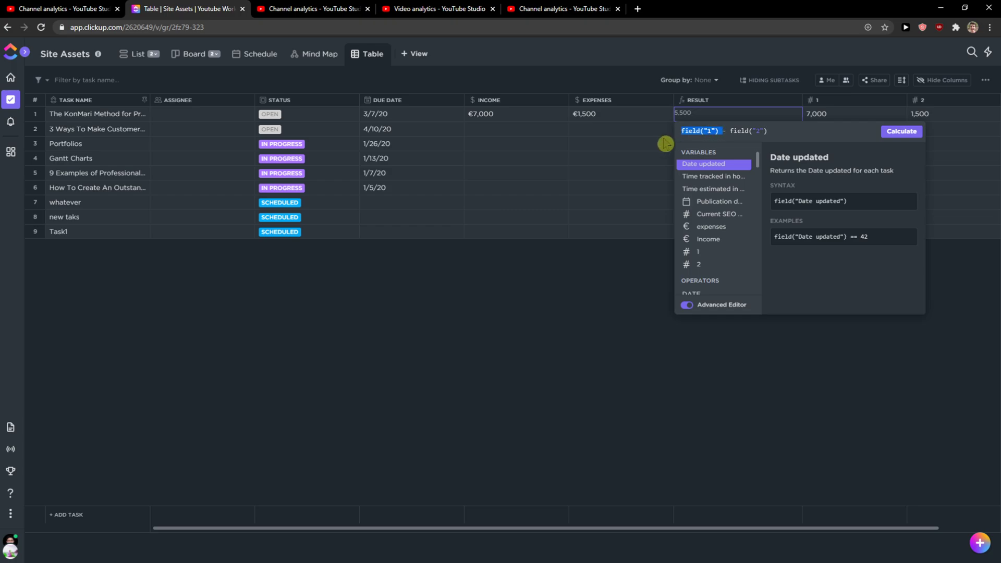
pyautogui.hotkey('ctrl', 'a')
pyautogui.press('BackSpace')
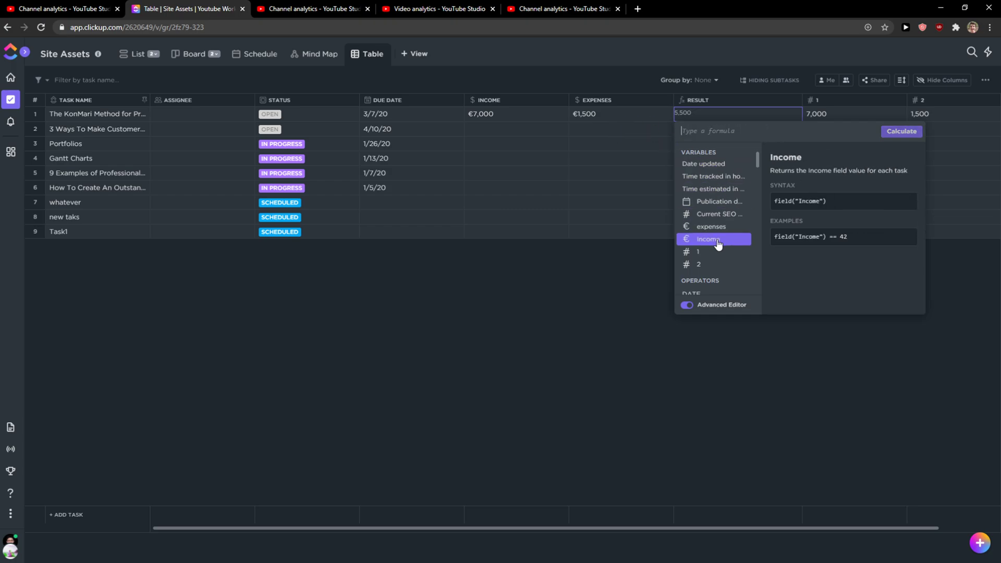
pyautogui.click(712, 265)
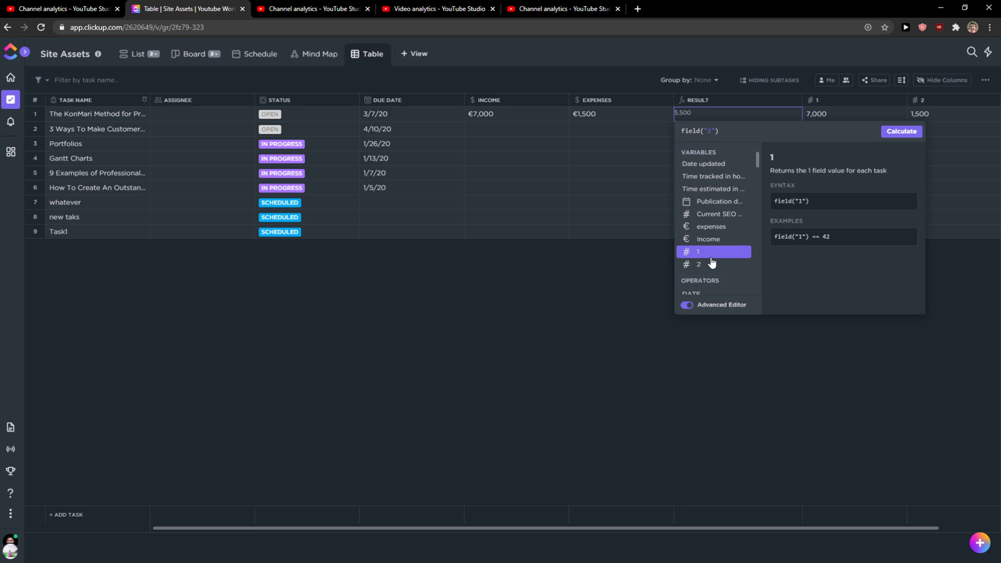
pyautogui.hotkey('ctrl', 'a')
pyautogui.press('BackSpace')
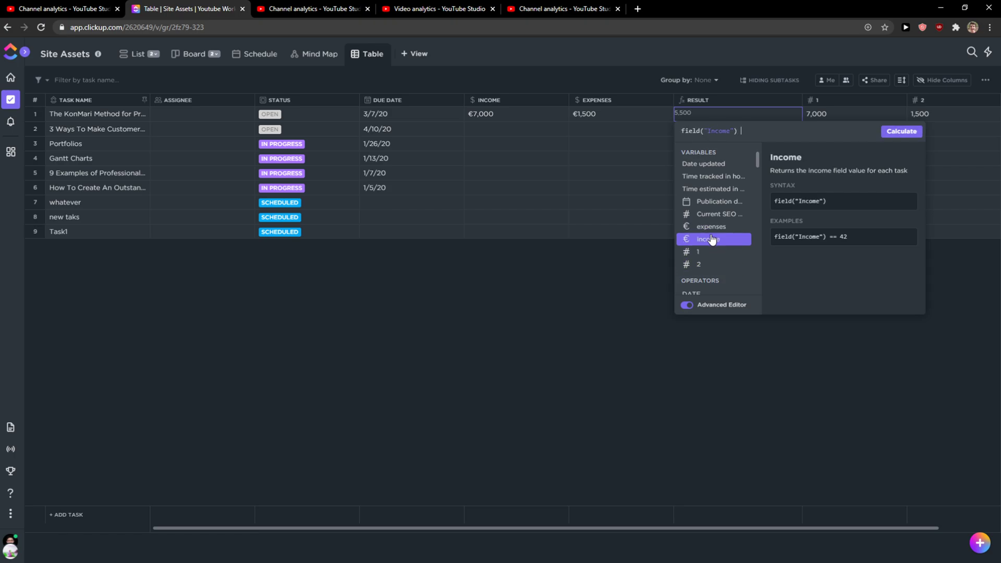
pyautogui.write('-')
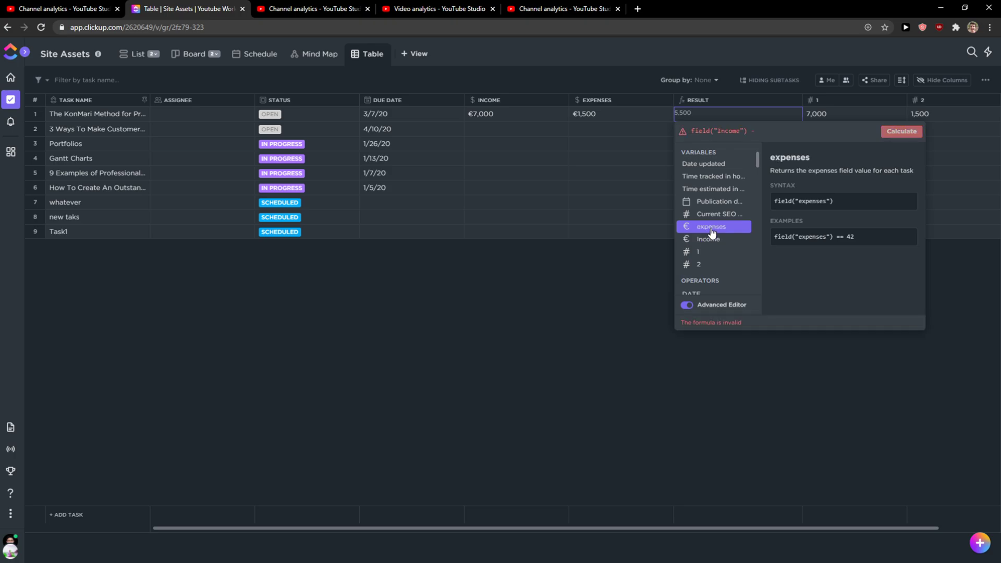
pyautogui.click(712, 227)
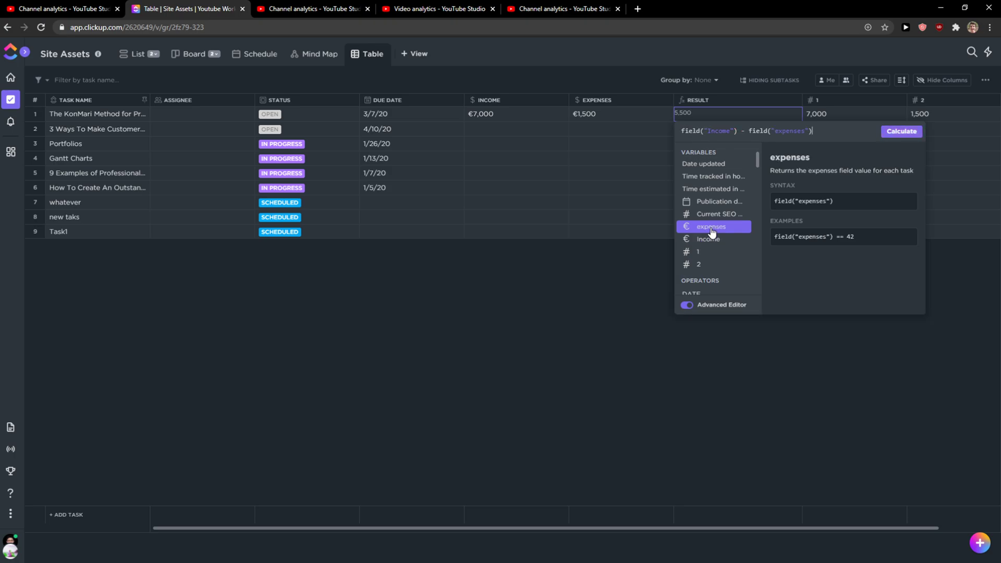
pyautogui.click(904, 134)
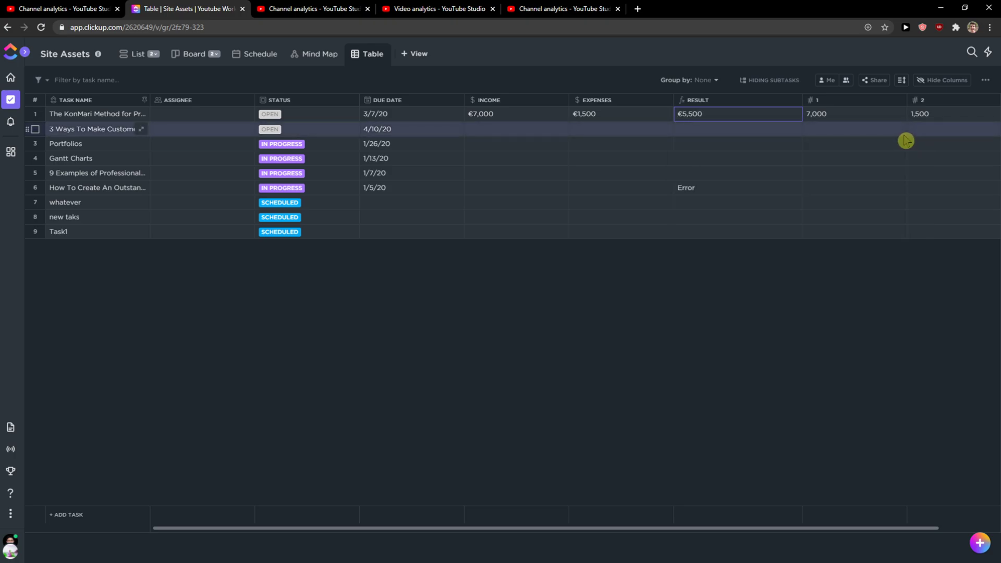
# Apply the Income minus expenses formula to the Result cells of rows 2 through 7.
pyautogui.click(726, 116)
pyautogui.click(641, 174)
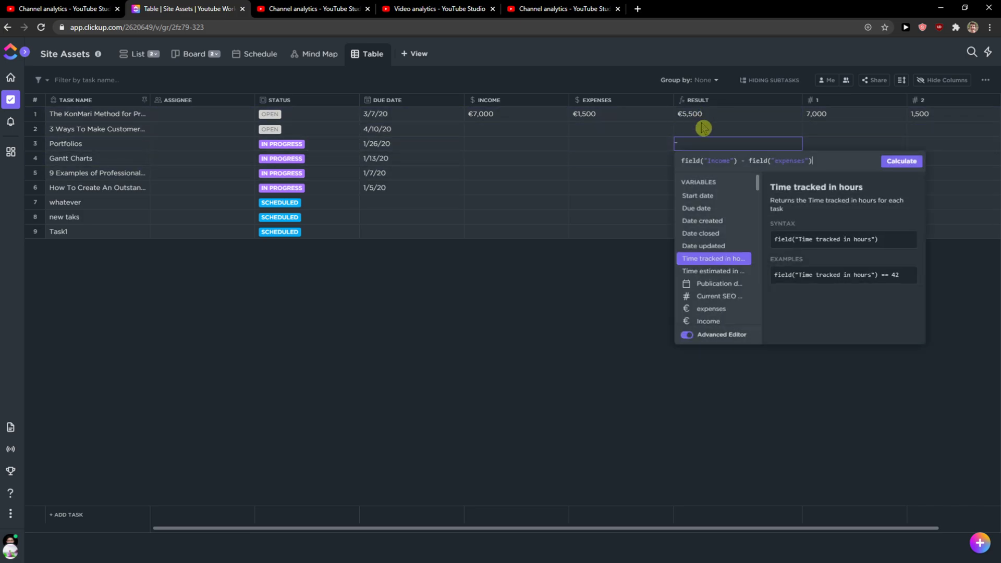
pyautogui.click(704, 129)
pyautogui.click(666, 151)
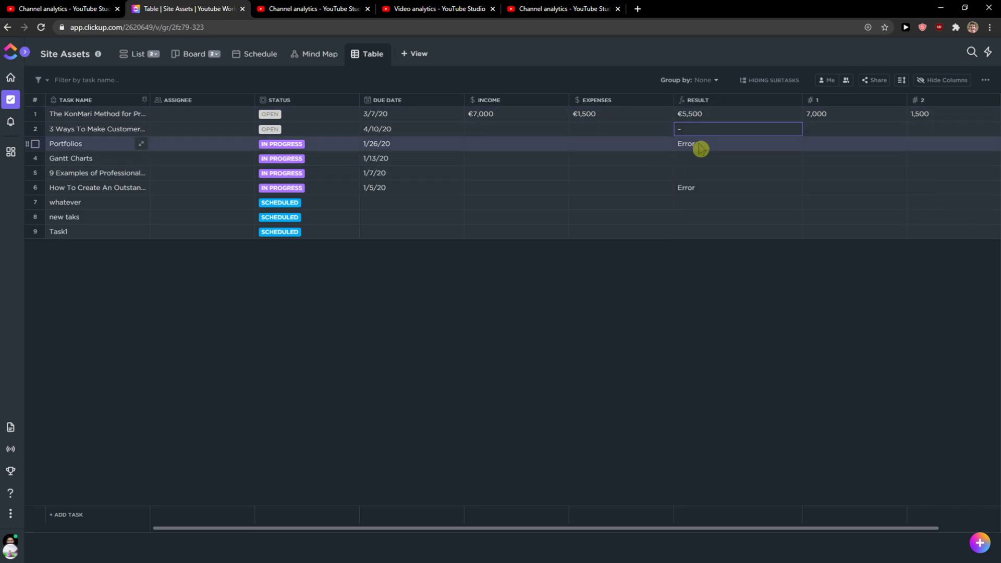
pyautogui.click(709, 116)
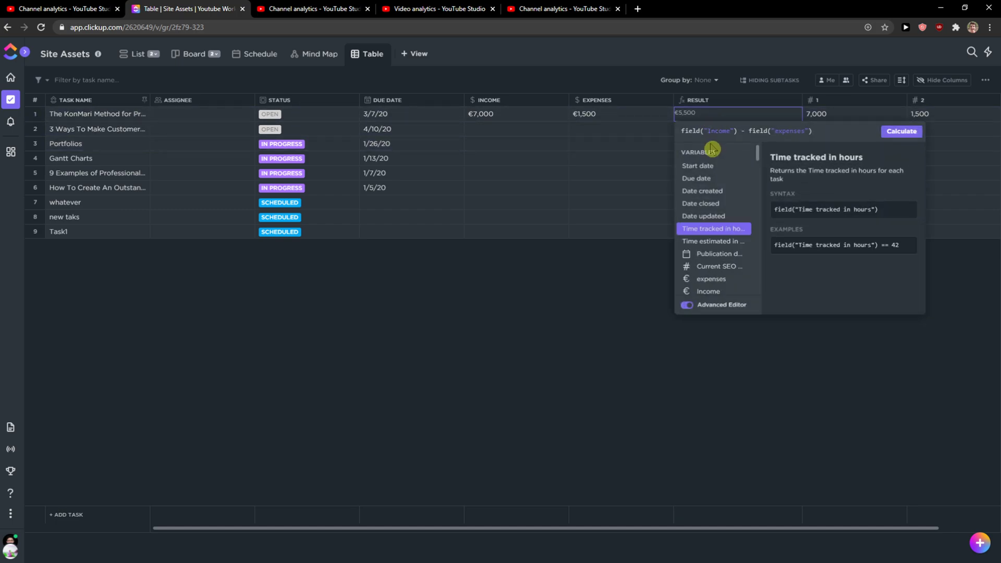
pyautogui.click(623, 306)
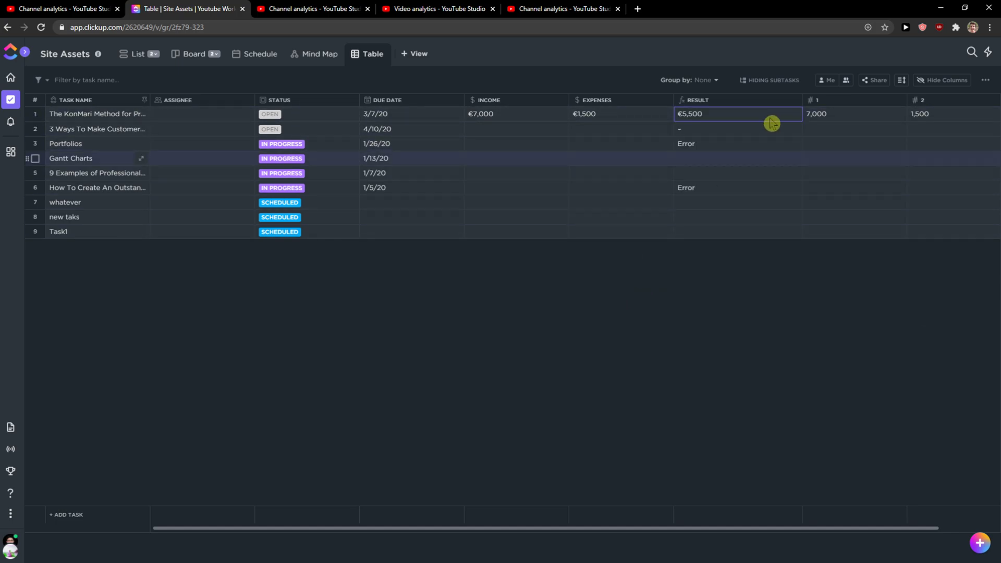
pyautogui.moveTo(722, 210); pyautogui.dragTo(707, 134)
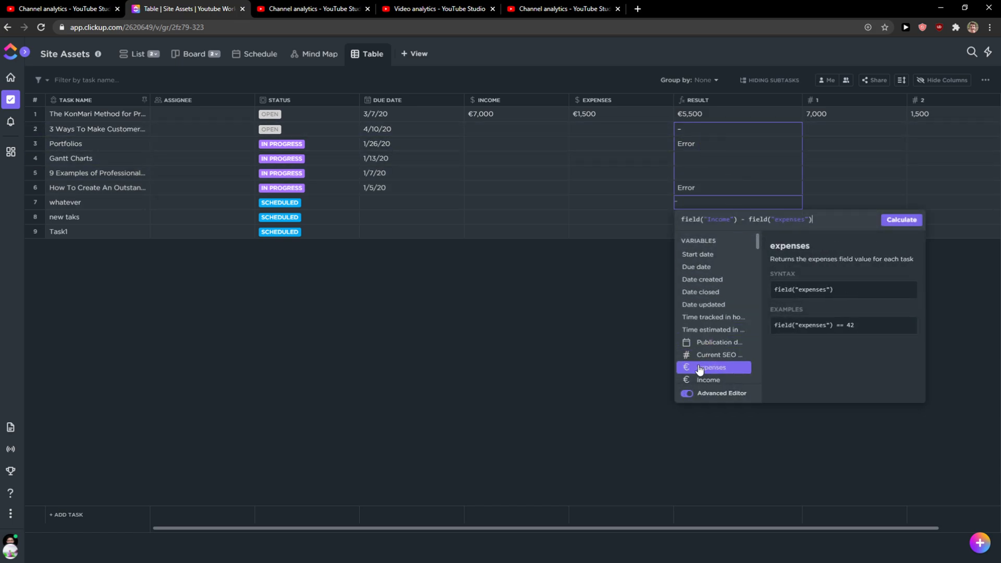
pyautogui.click(553, 288)
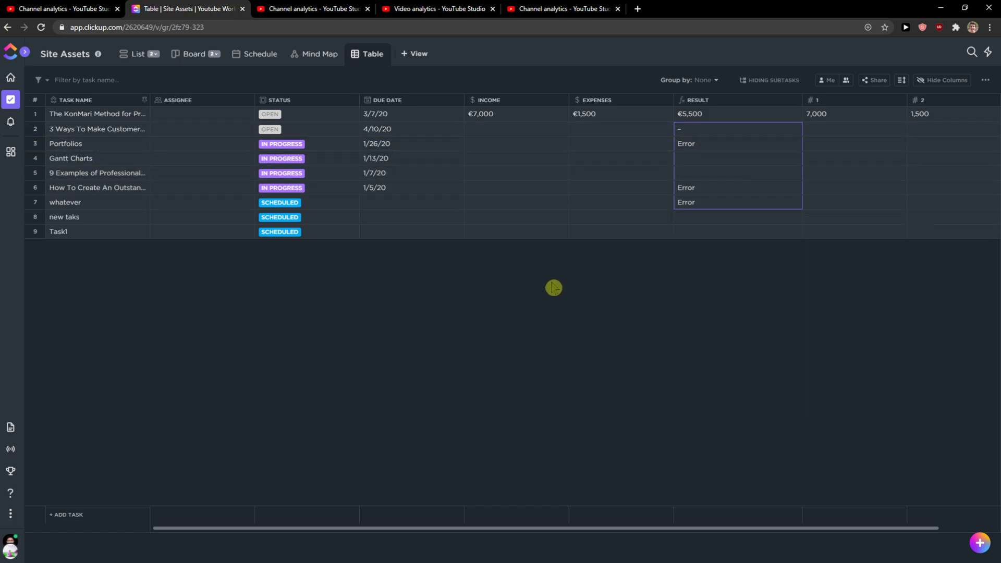